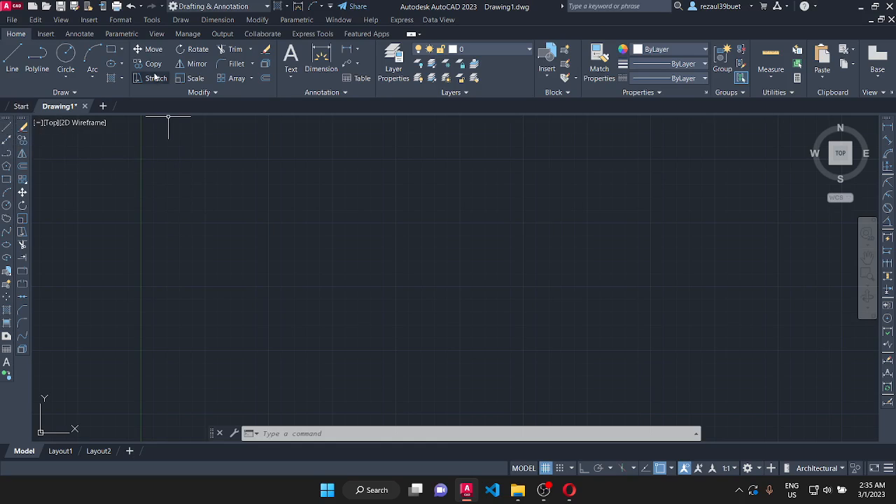
- Review the drawing's length, angle and insertion scale units and accept the settings
left_click(121, 20)
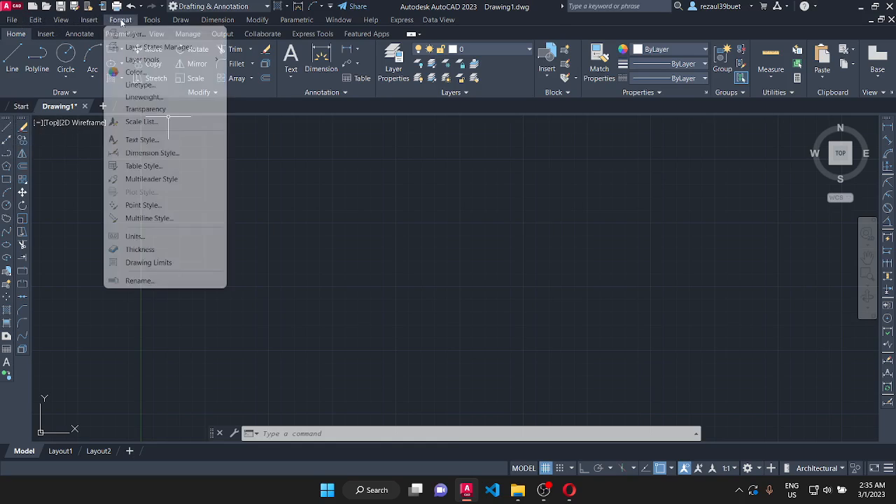
left_click(142, 236)
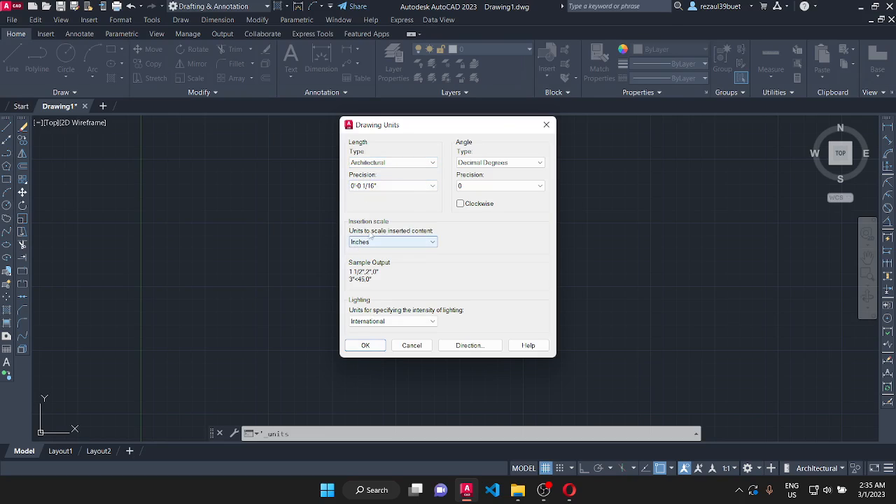
left_click(366, 345)
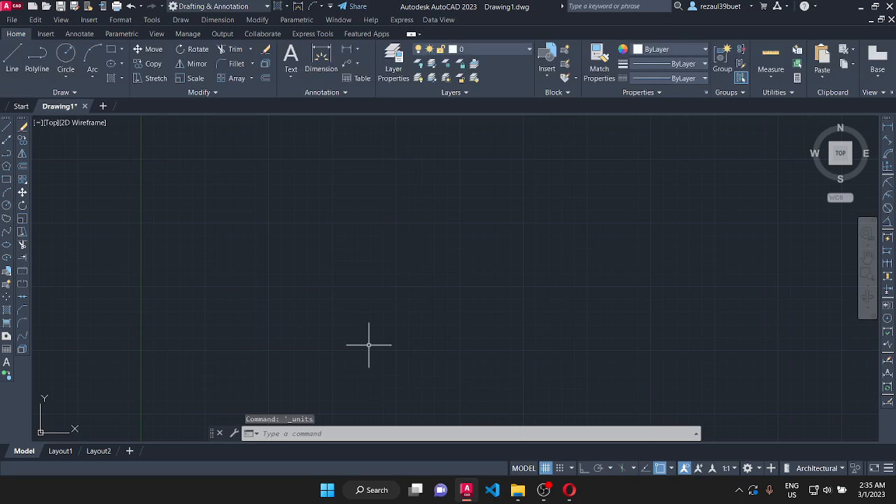
- Draw a fan of twelve rays from one common start point, spreading from nearly horizontal to about 131°
left_click(181, 20)
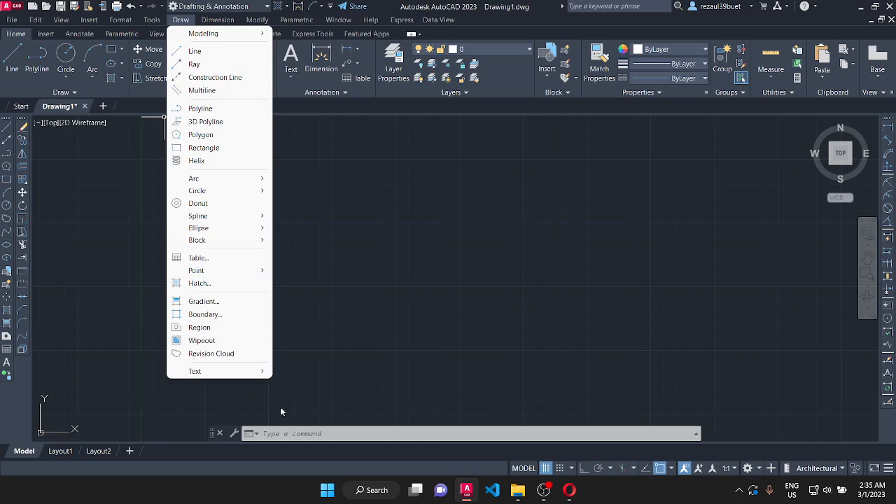
left_click(278, 434)
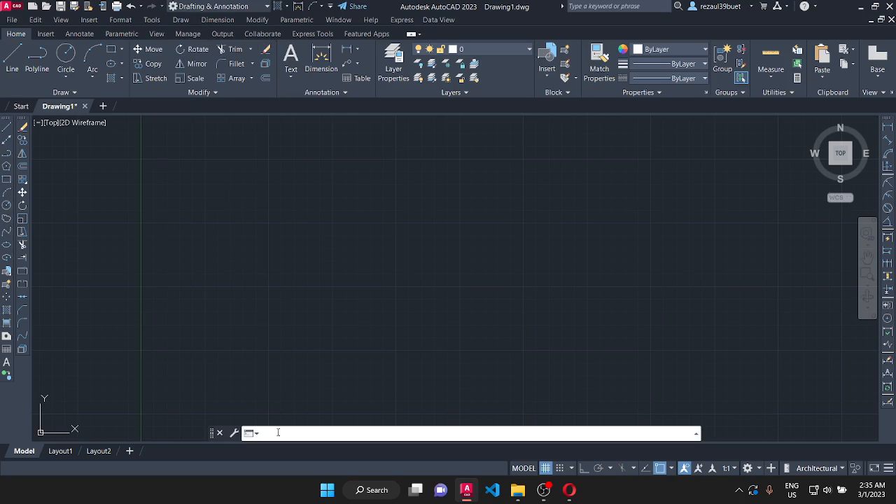
type("ray")
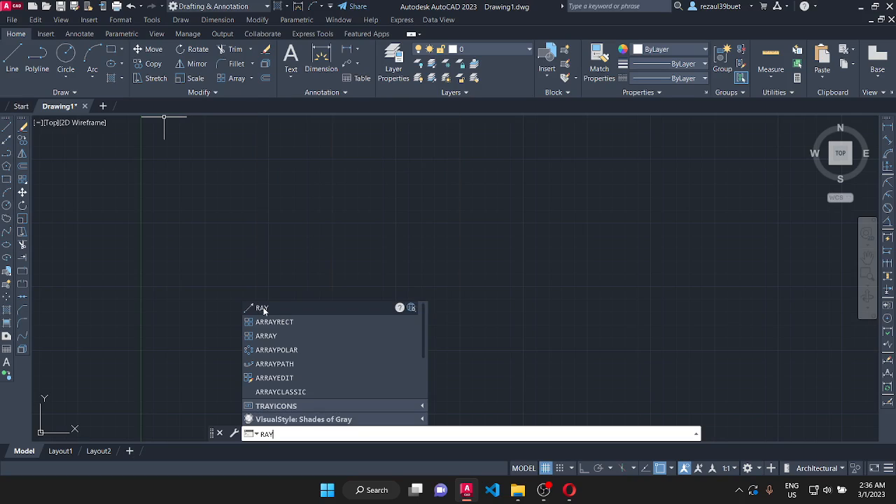
left_click(265, 308)
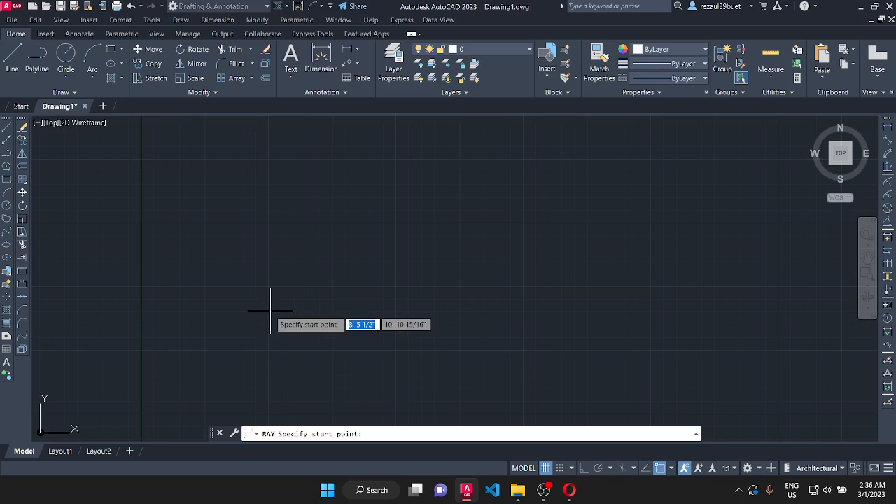
left_click(310, 306)
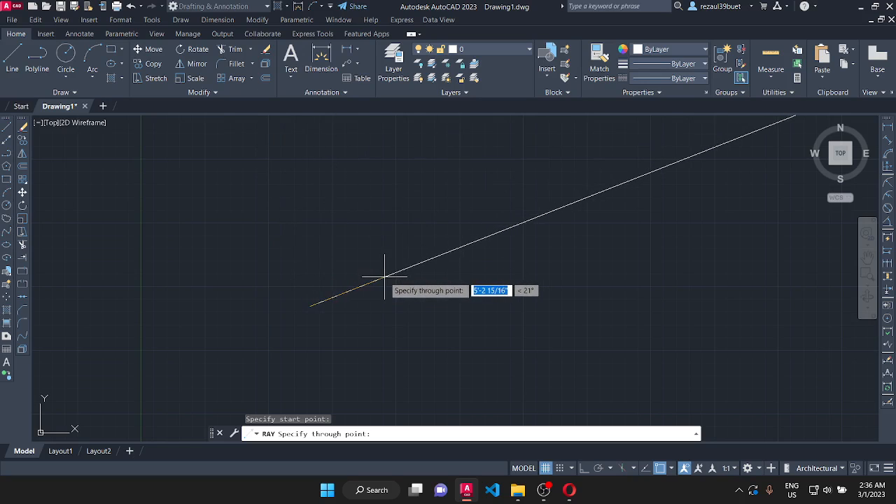
left_click(437, 275)
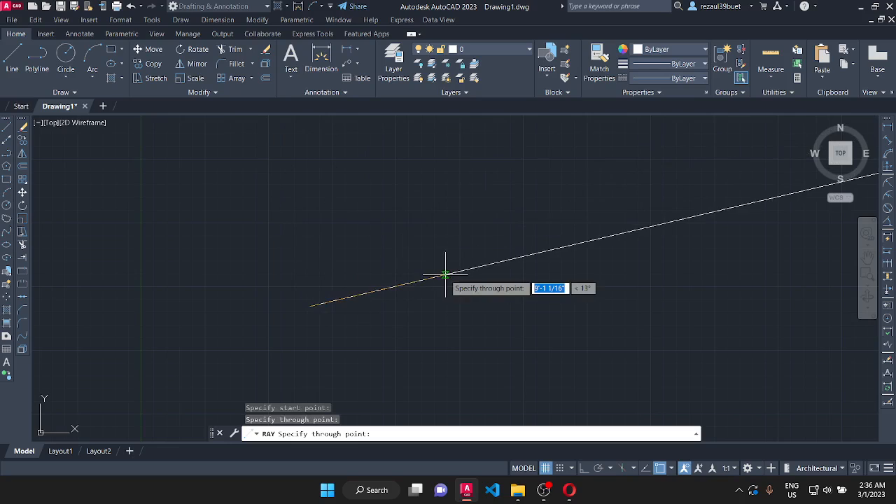
left_click(437, 238)
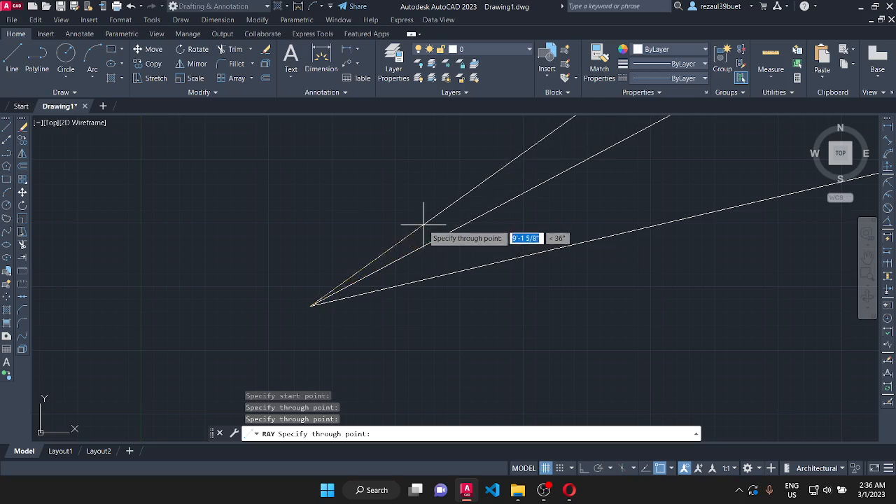
left_click(413, 184)
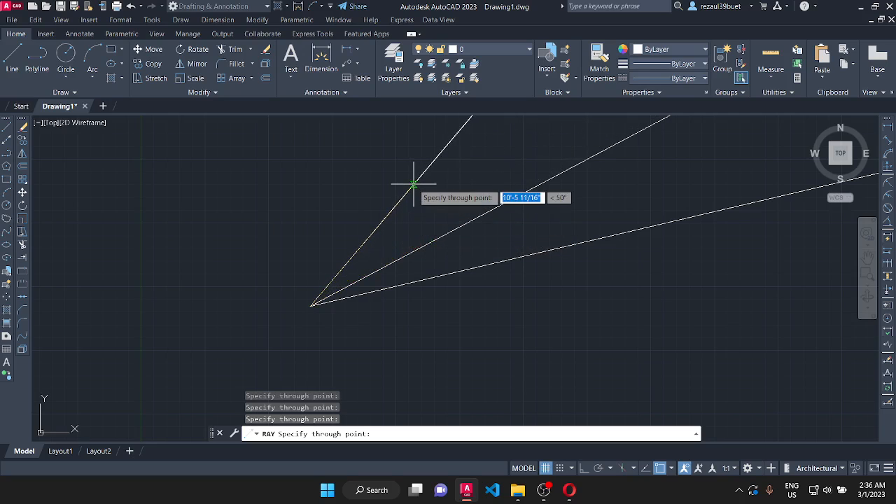
left_click(350, 168)
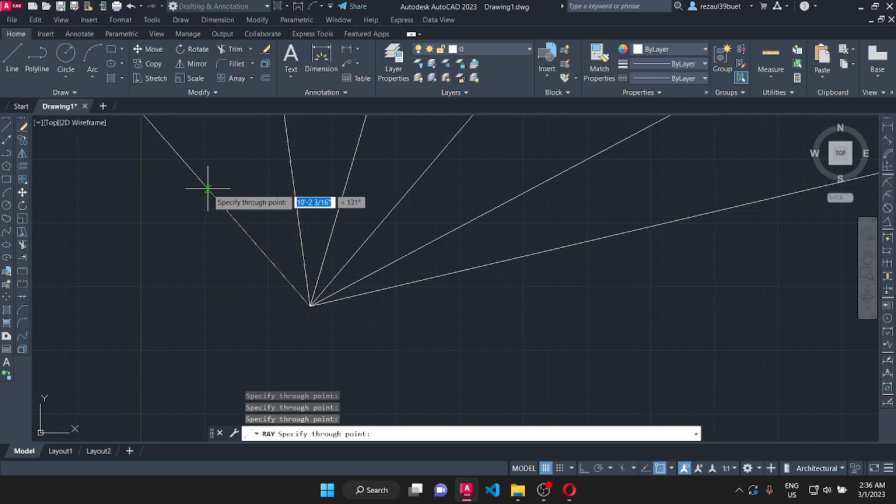
left_click(208, 189)
left_click(238, 169)
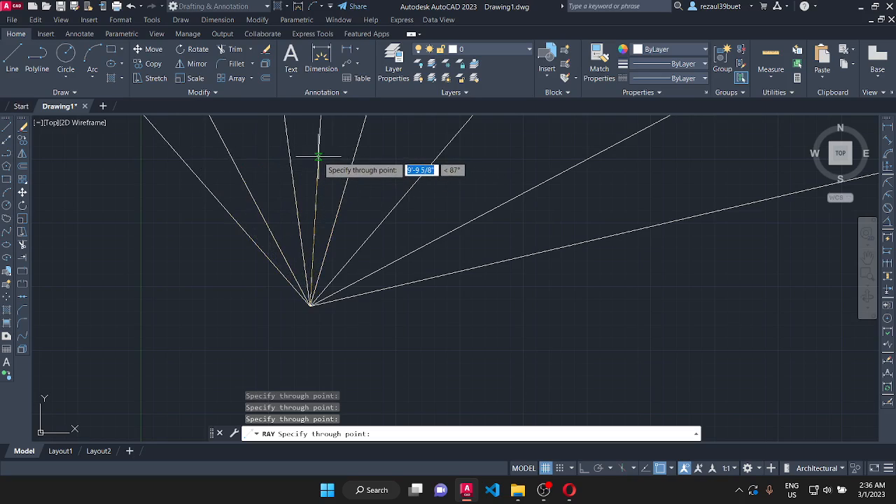
left_click(319, 155)
left_click(378, 162)
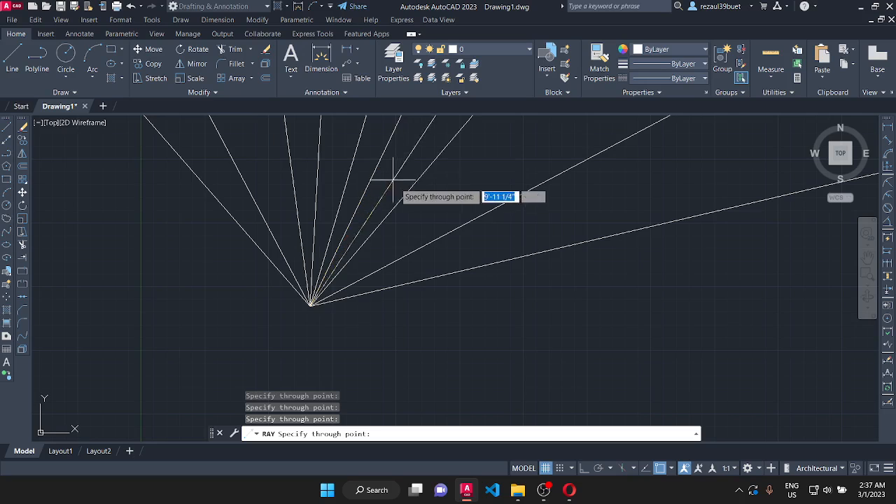
left_click(420, 210)
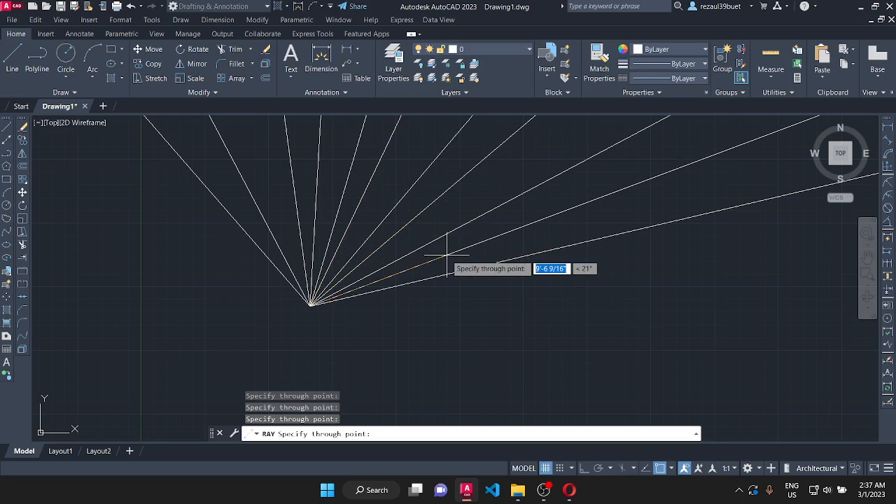
left_click(447, 255)
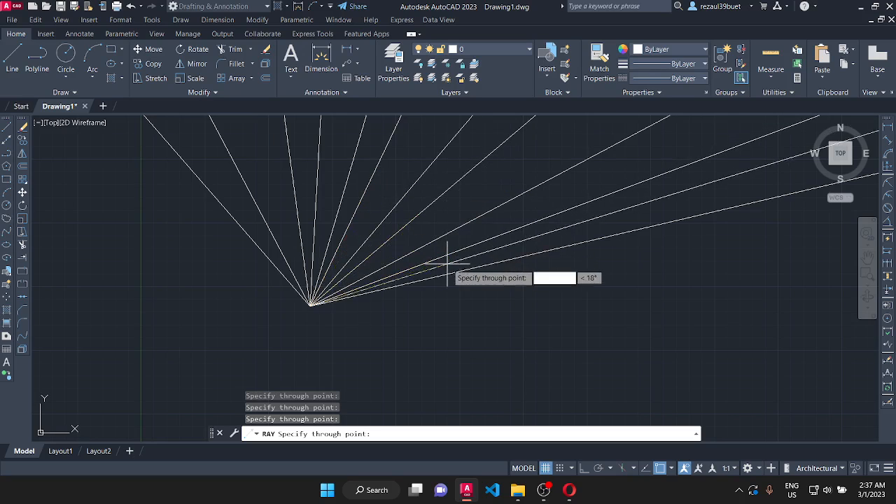
left_click(447, 303)
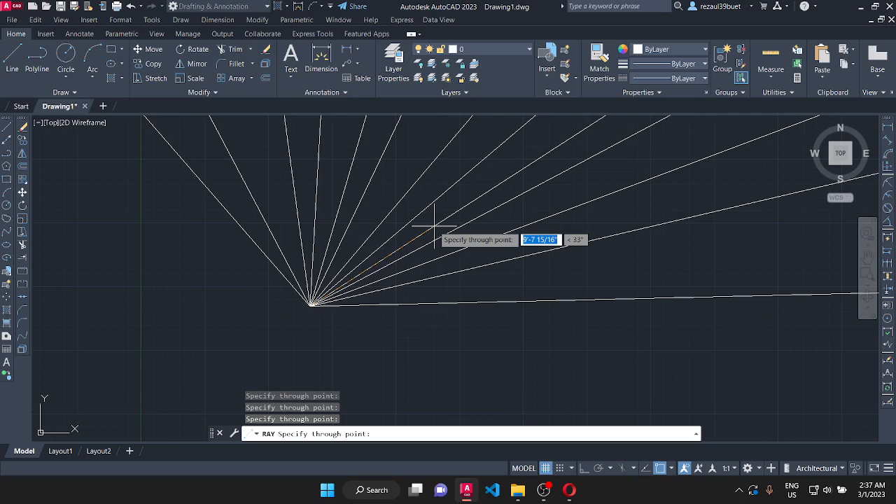
key("Escape")
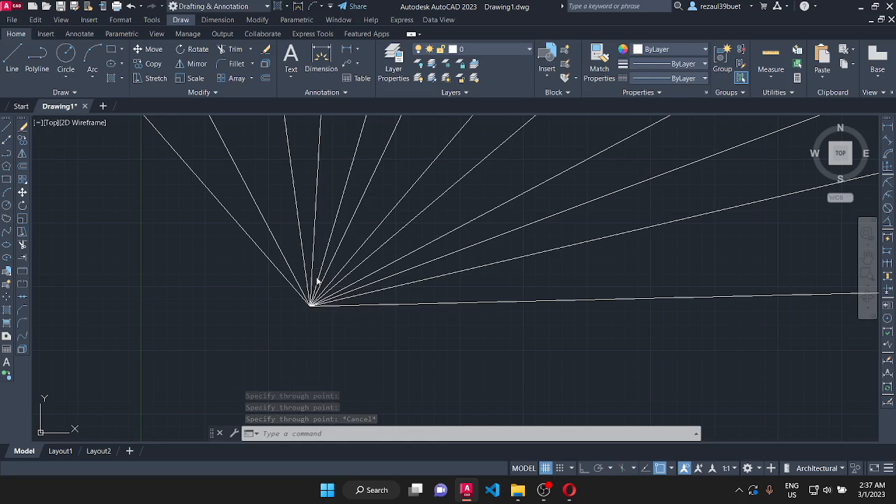
- Erase all the rays in the fan
scroll(320, 313, "down", 2)
scroll(320, 308, "up", 4)
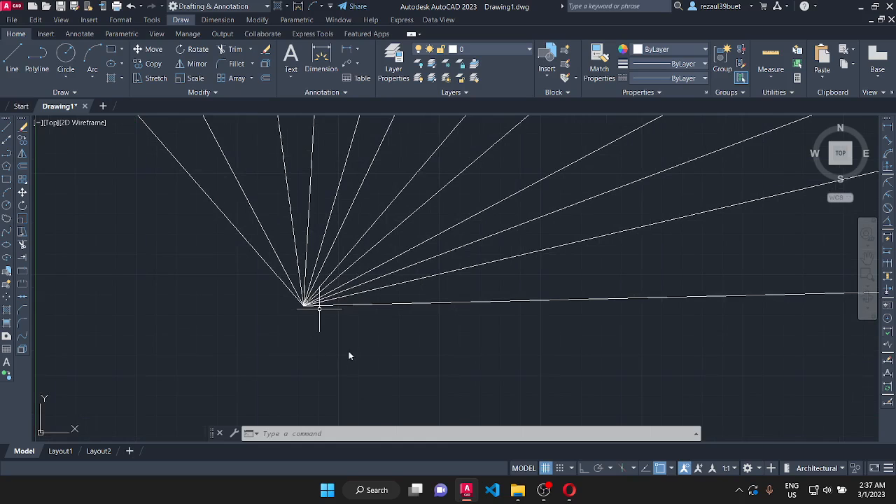
mouse_move(376, 348)
left_mouse_down()
mouse_move(364, 308)
mouse_move(256, 243)
mouse_move(160, 296)
left_mouse_up()
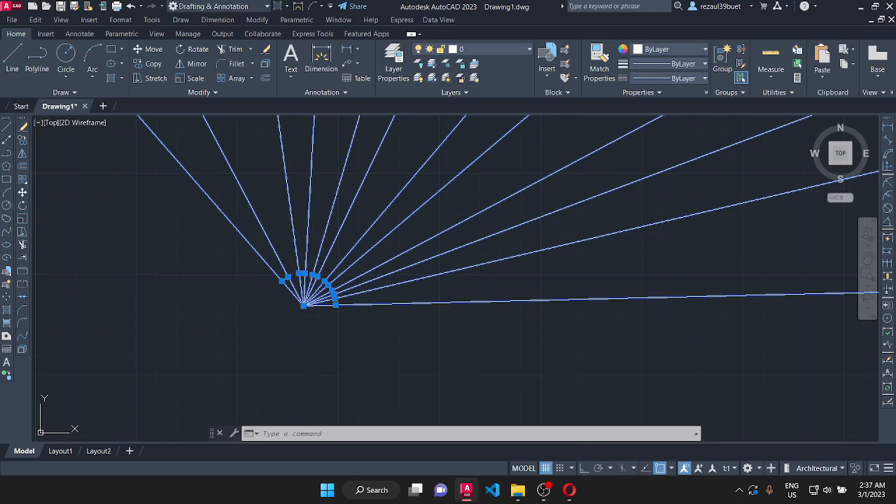
key("Escape")
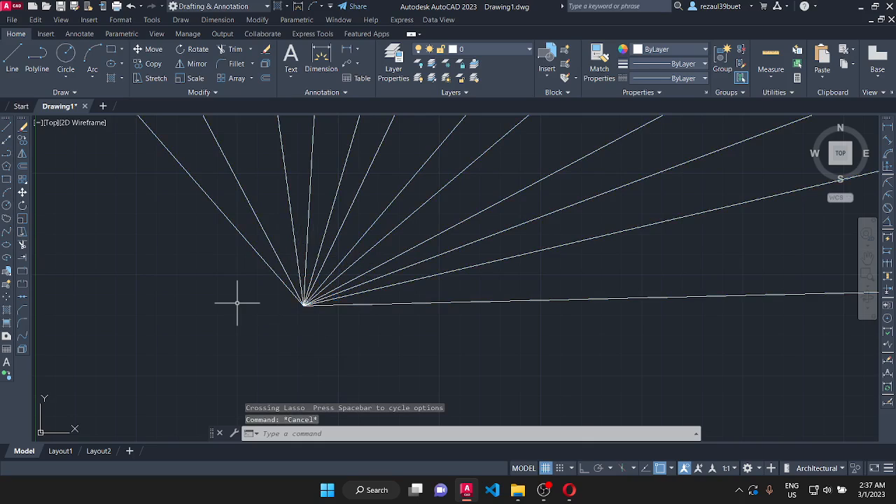
left_click(401, 346)
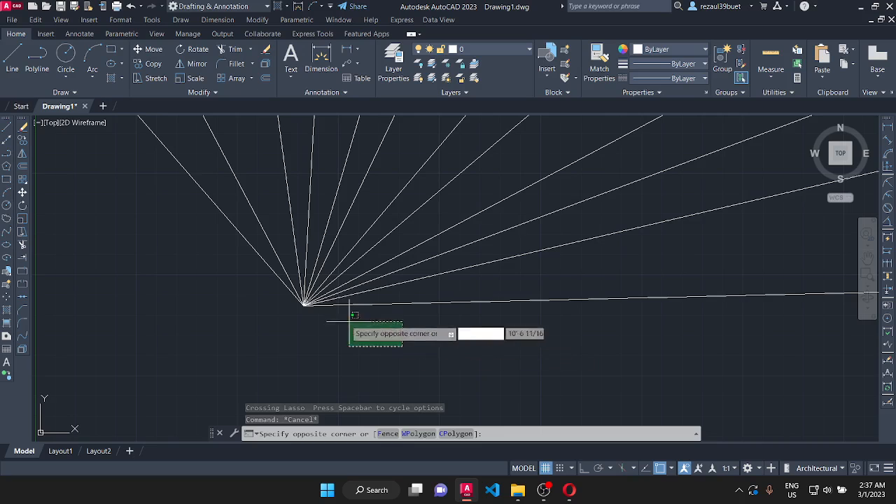
left_click(235, 263)
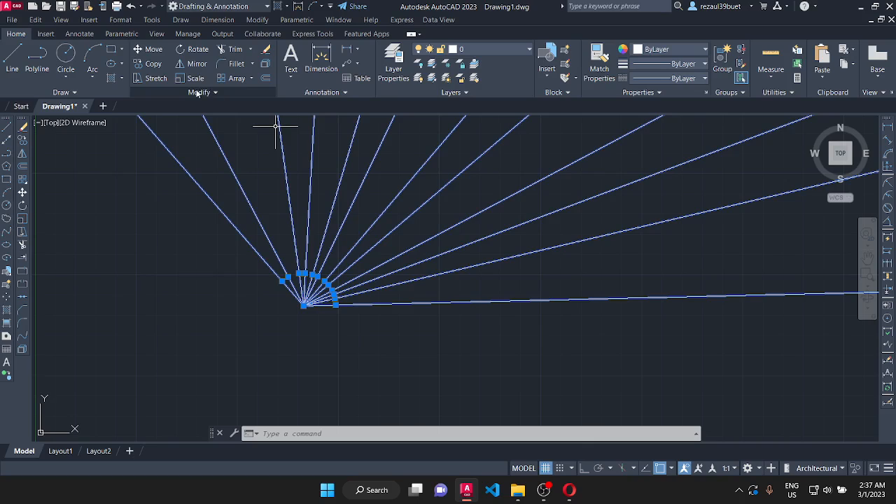
left_click(265, 50)
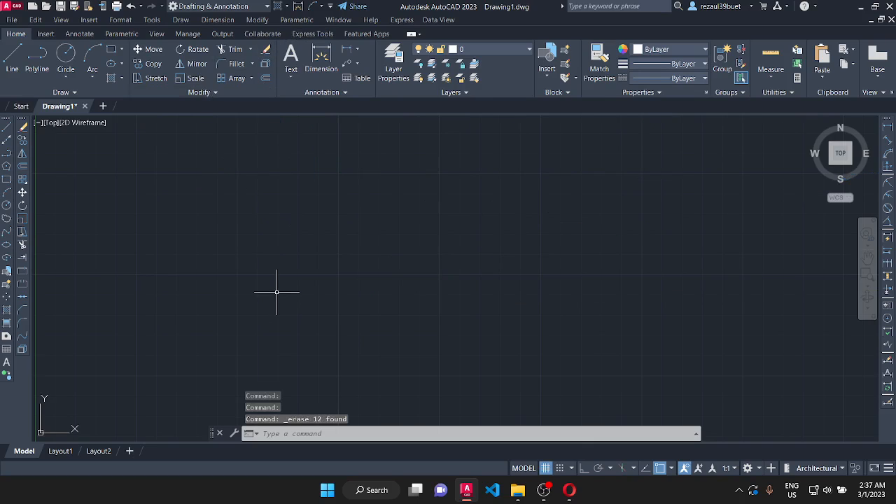
- Draw six construction lines at different angles through one common point in the middle of the drawing area
left_click(180, 21)
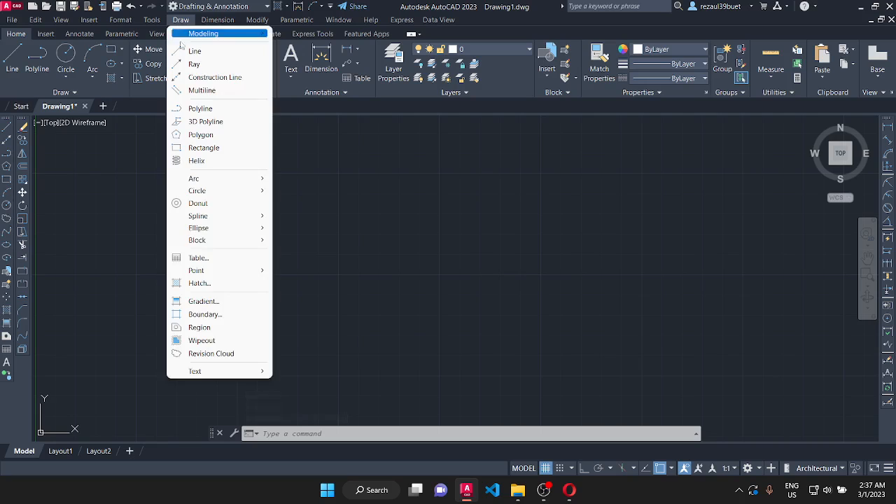
left_click(206, 79)
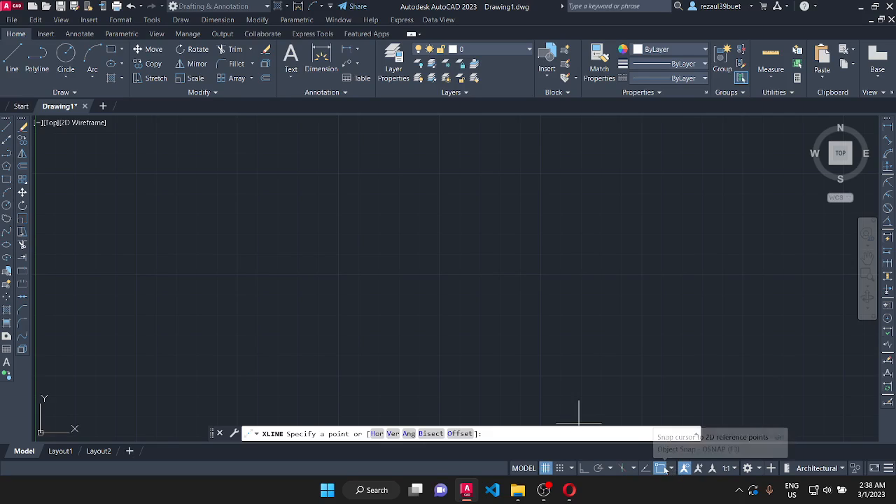
left_click(348, 301)
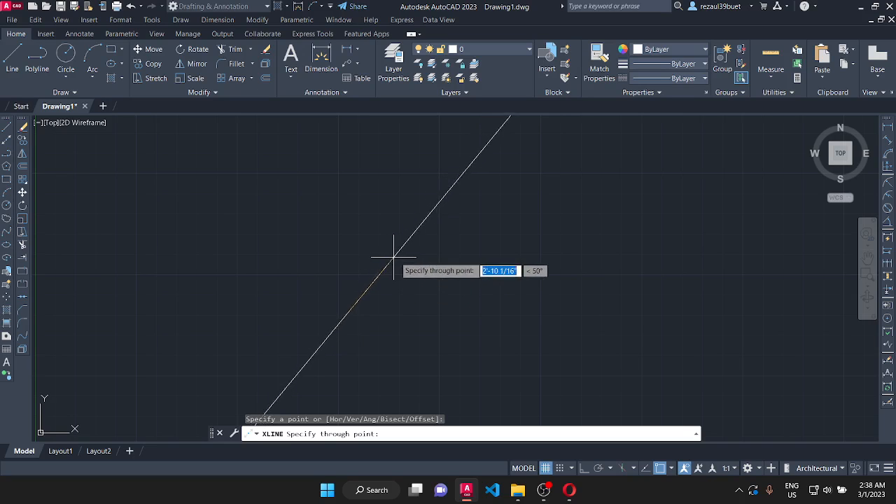
left_click(428, 236)
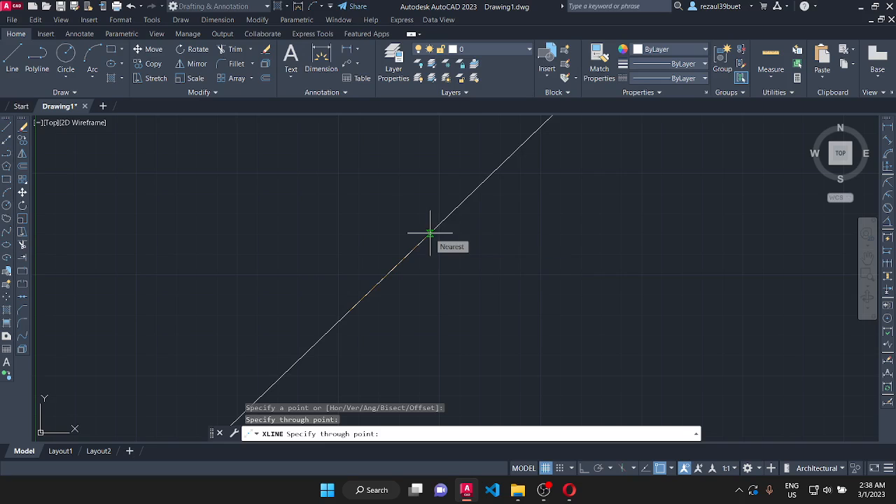
left_click(394, 200)
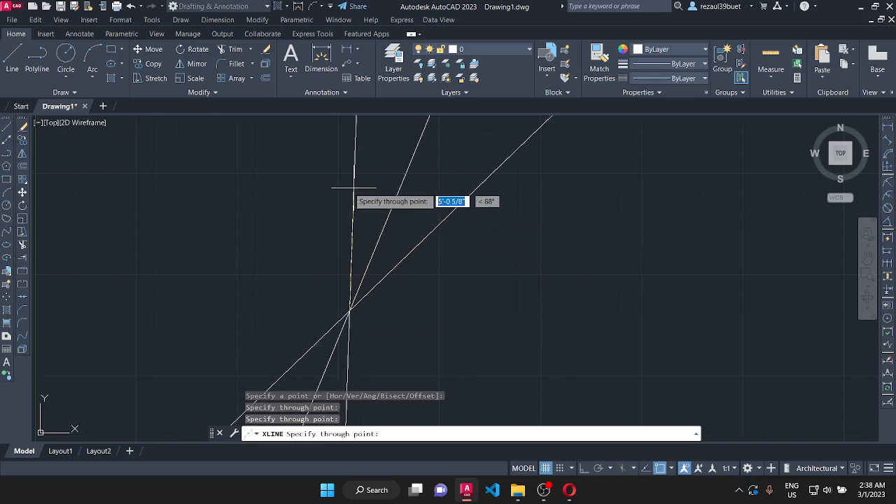
left_click(317, 192)
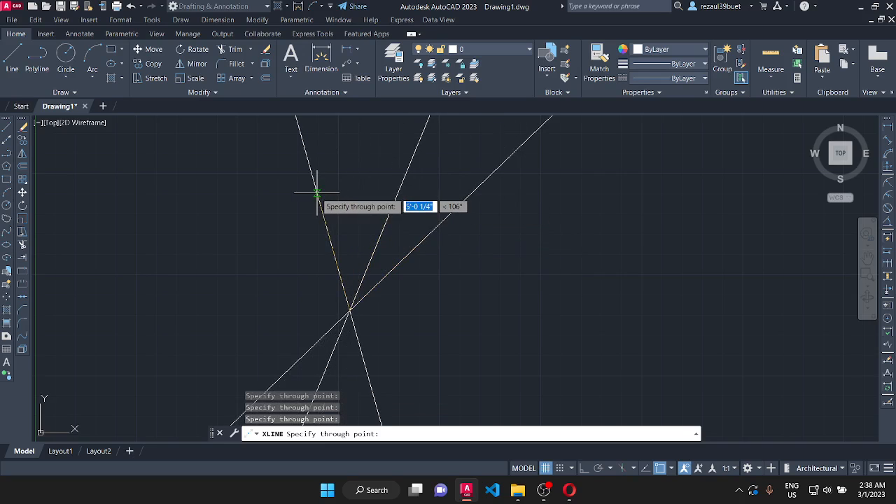
left_click(250, 288)
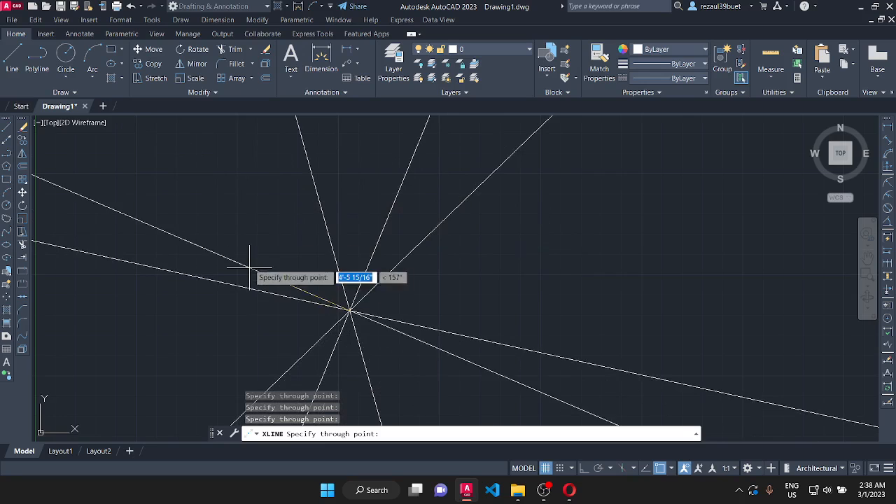
left_click(258, 228)
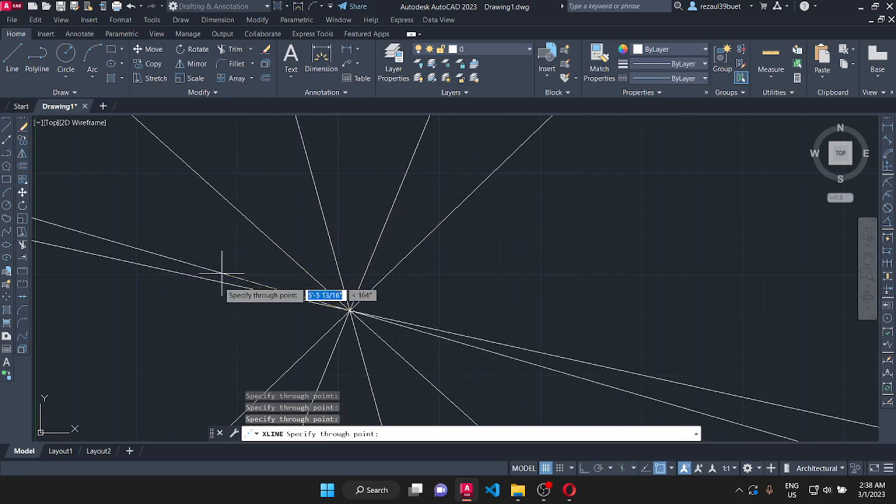
left_click(241, 345)
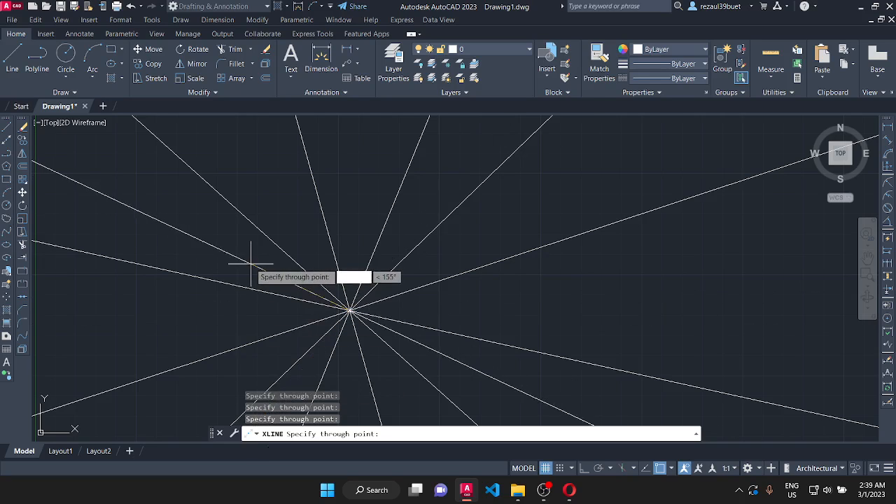
key("Return")
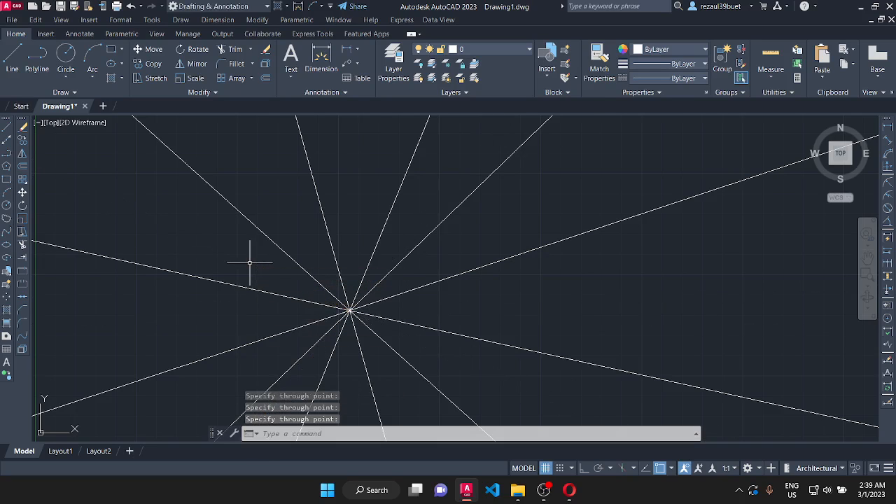
left_click(277, 434)
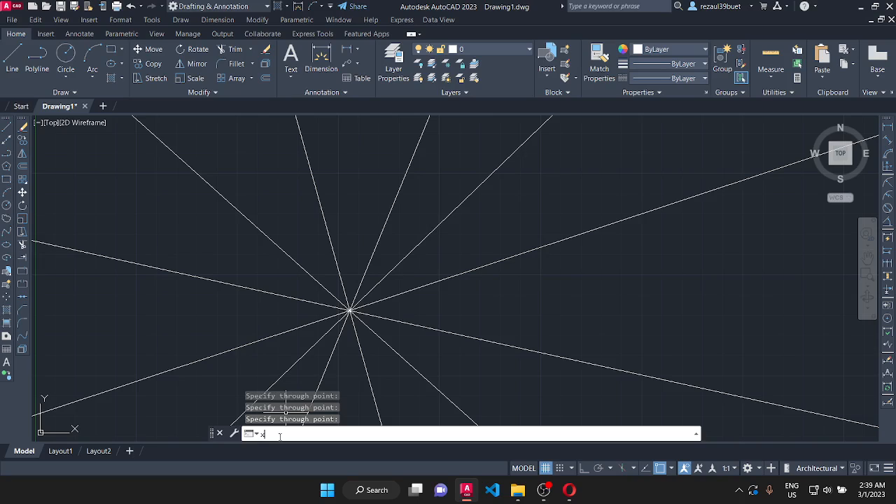
type("xline")
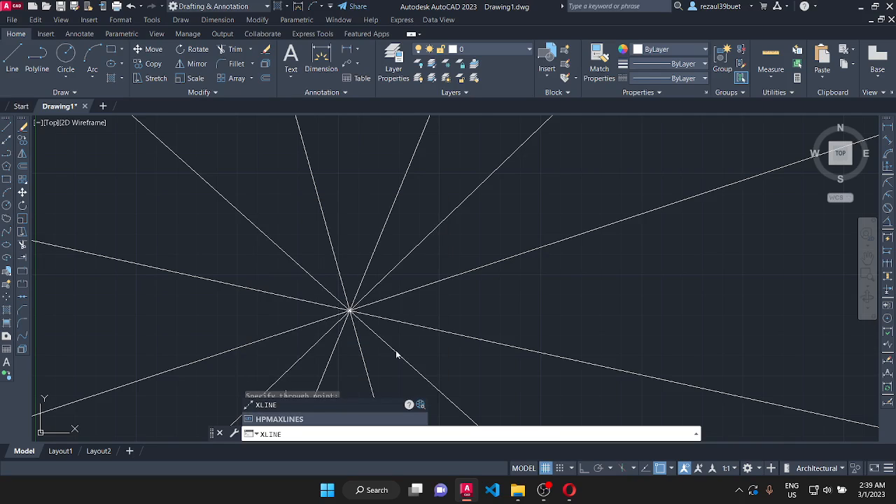
key("Return")
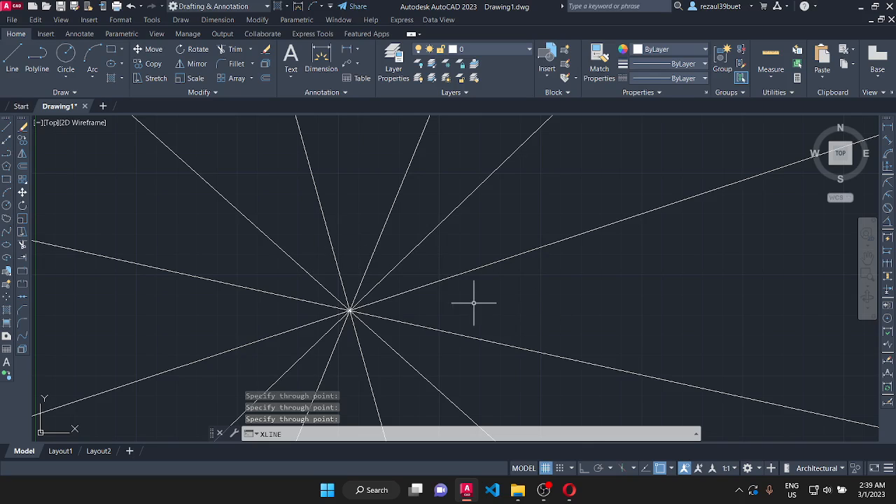
scroll(331, 310, "down", 3)
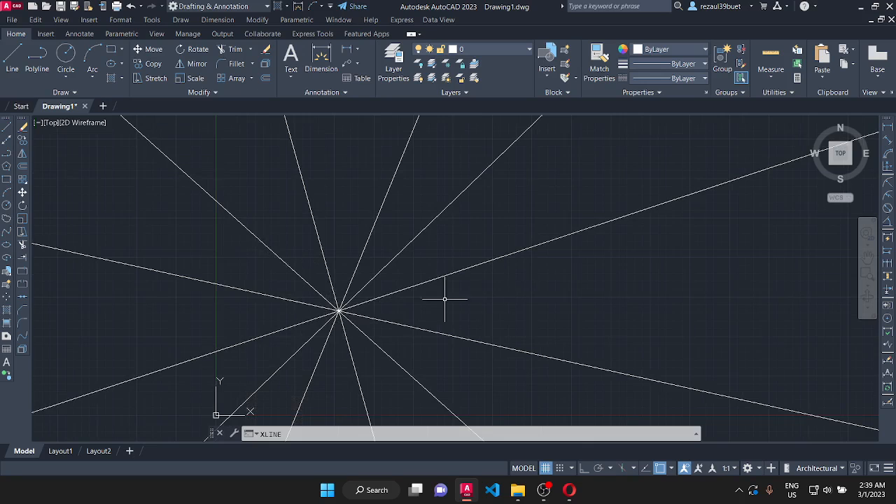
scroll(266, 343, "up", 5)
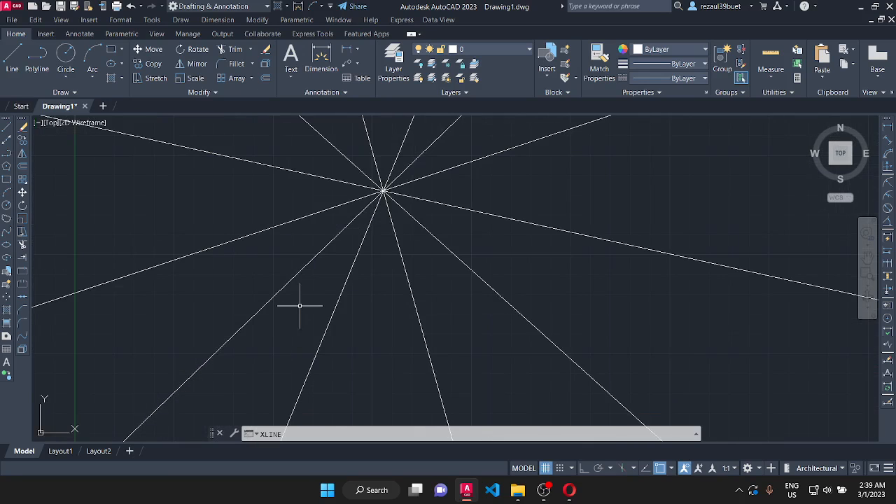
scroll(356, 232, "down", 5)
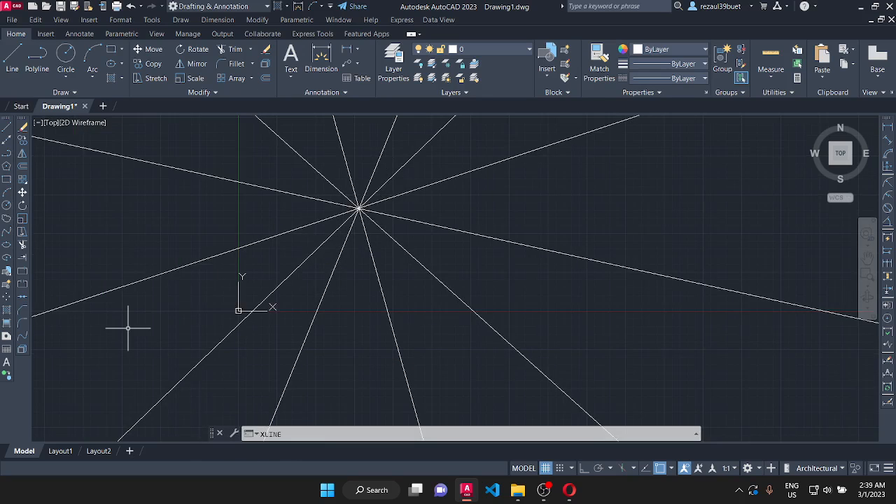
key("Escape")
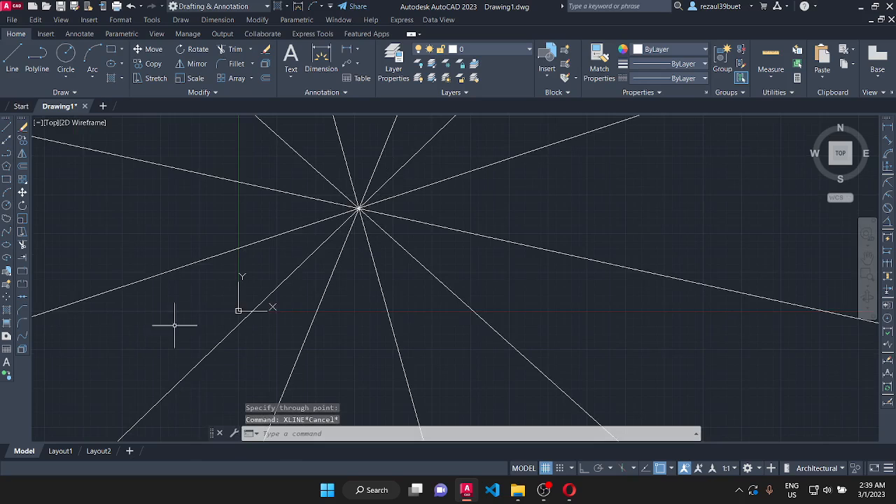
- Erase all six construction lines that cross at the common point
left_click(491, 261)
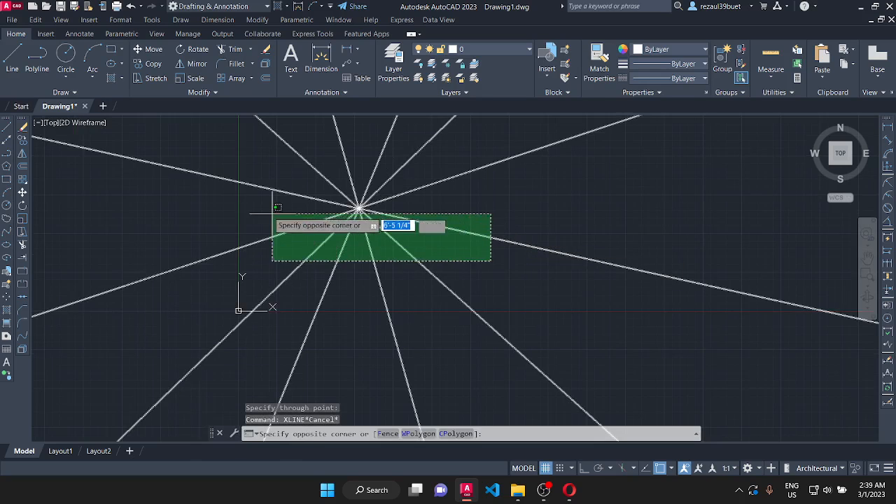
left_click(260, 162)
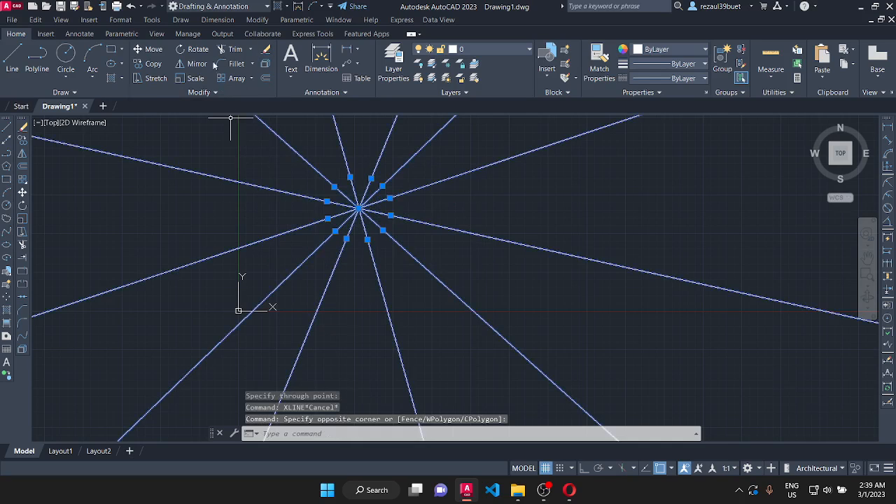
left_click(267, 51)
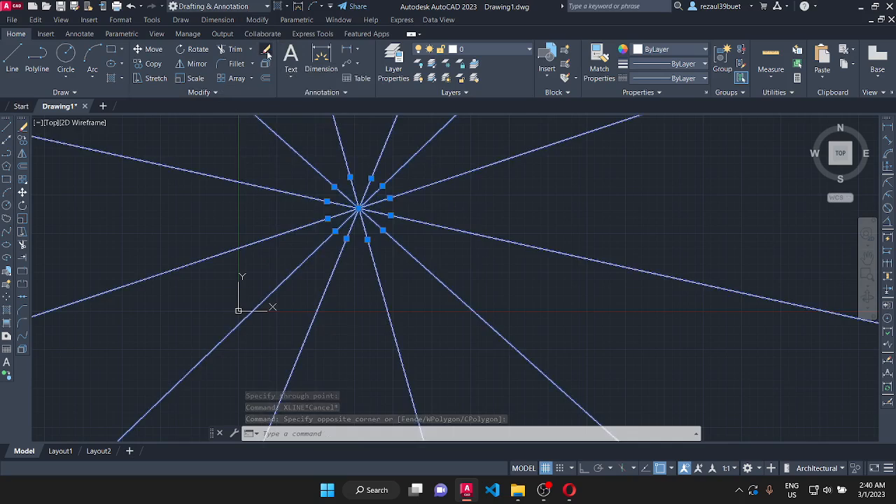
- Draw seven horizontal construction lines stacked upward from the middle of the drawing area, using the Hor option
scroll(301, 269, "up", 5)
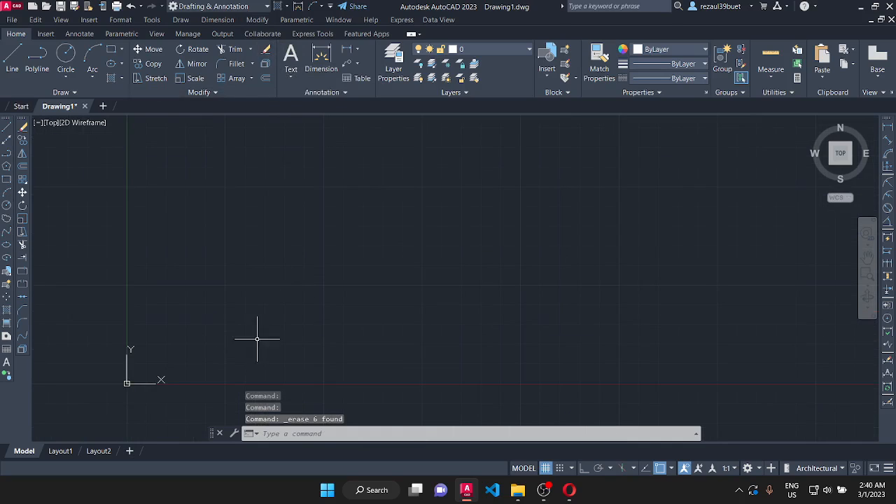
left_click(181, 19)
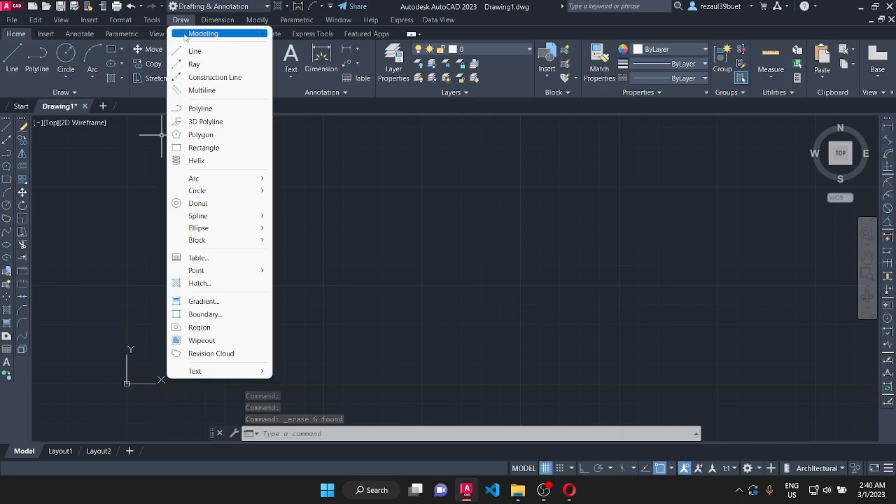
left_click(197, 77)
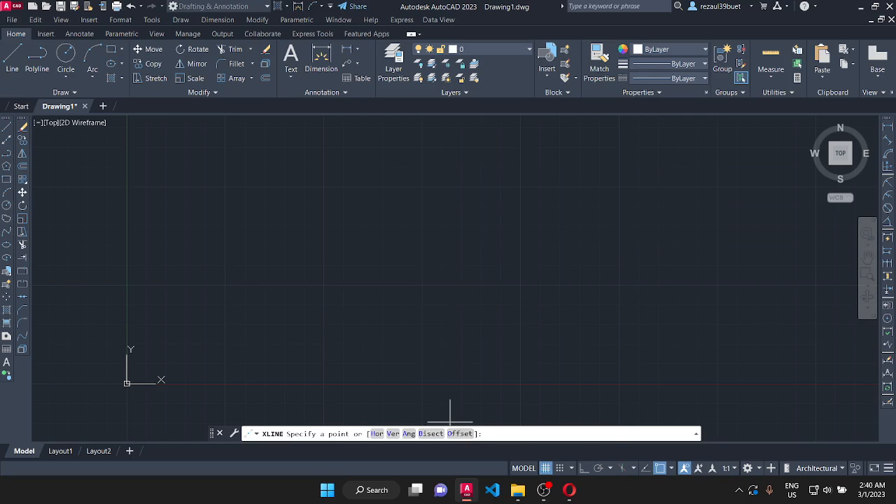
left_click(376, 434)
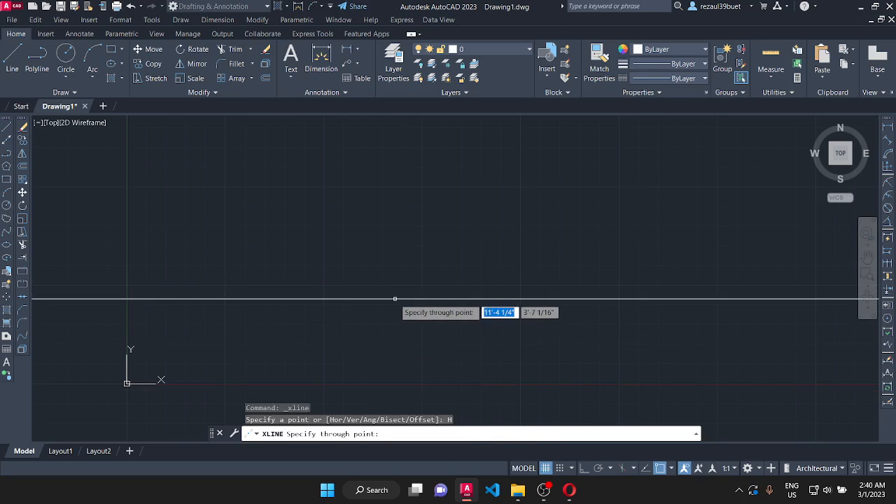
left_click(373, 289)
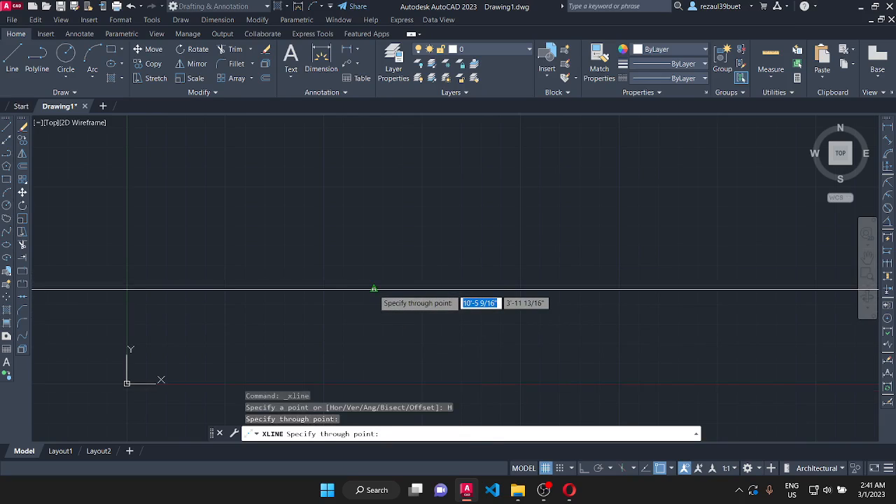
left_click(374, 262)
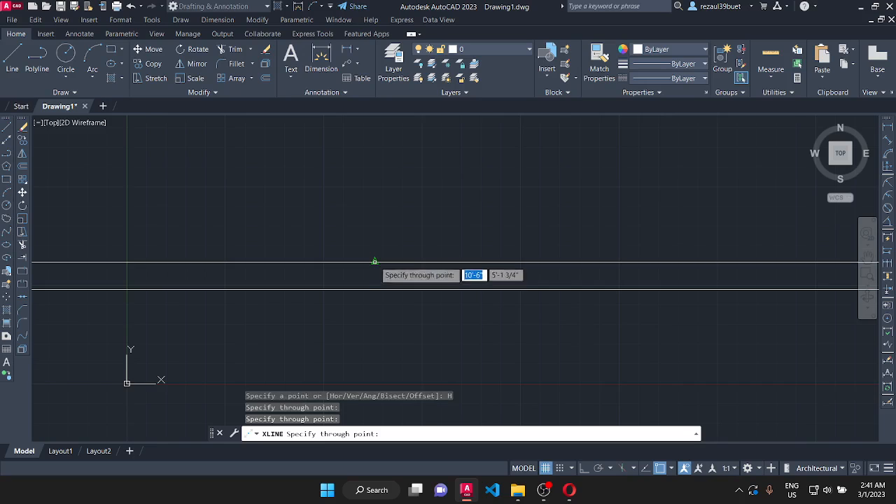
left_click(375, 230)
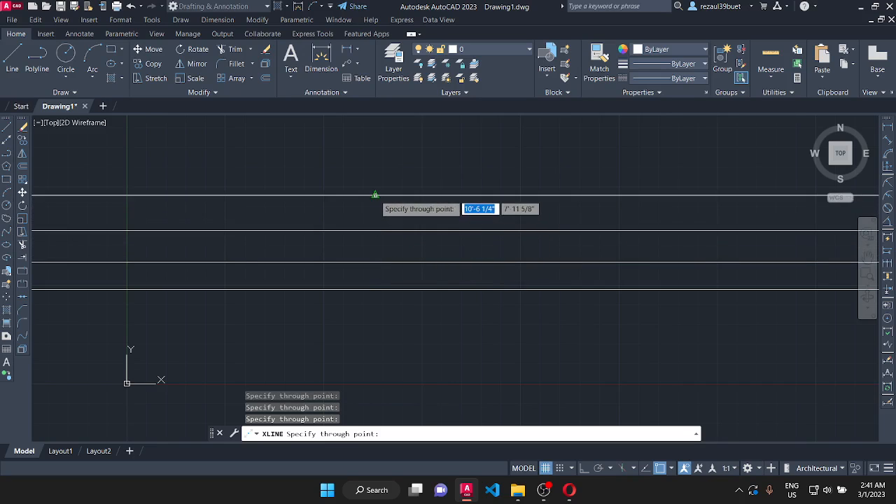
left_click(374, 195)
left_click(374, 169)
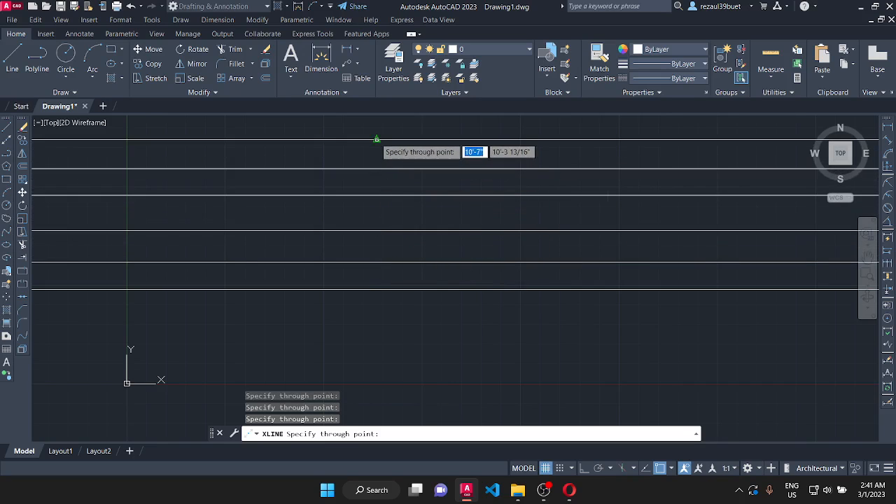
left_click(377, 139)
left_click(374, 123)
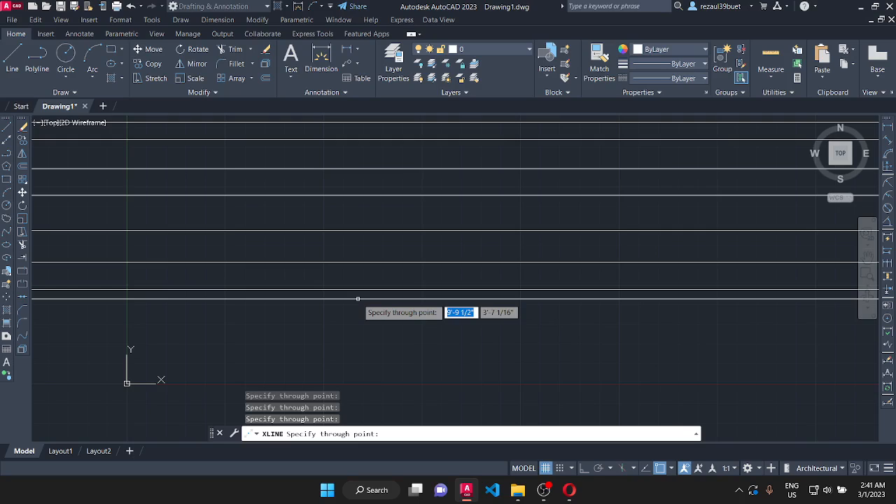
key("Escape")
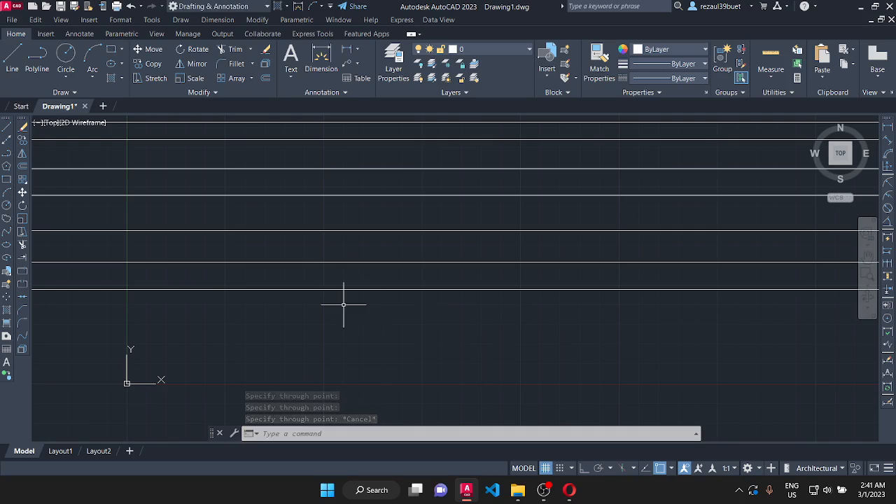
- Draw seven vertical construction lines across the horizontal ones with the Ver option, spacing them progressively wider toward positive X
key("Return")
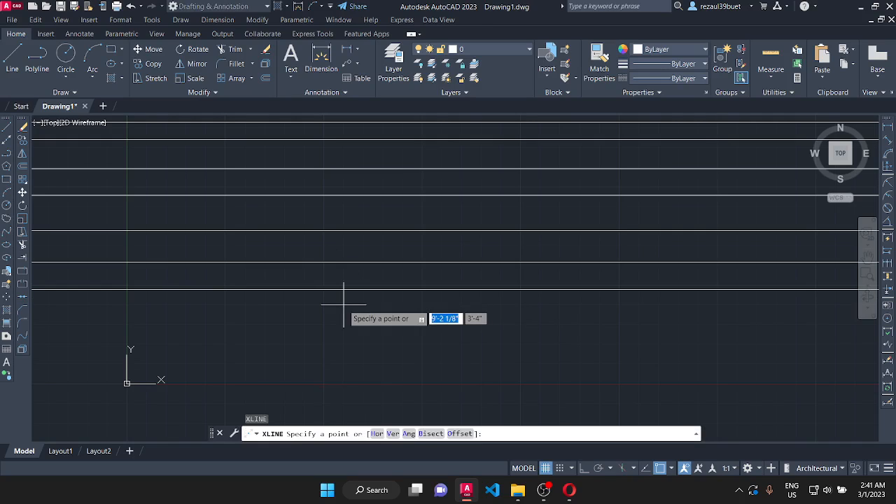
left_click(392, 434)
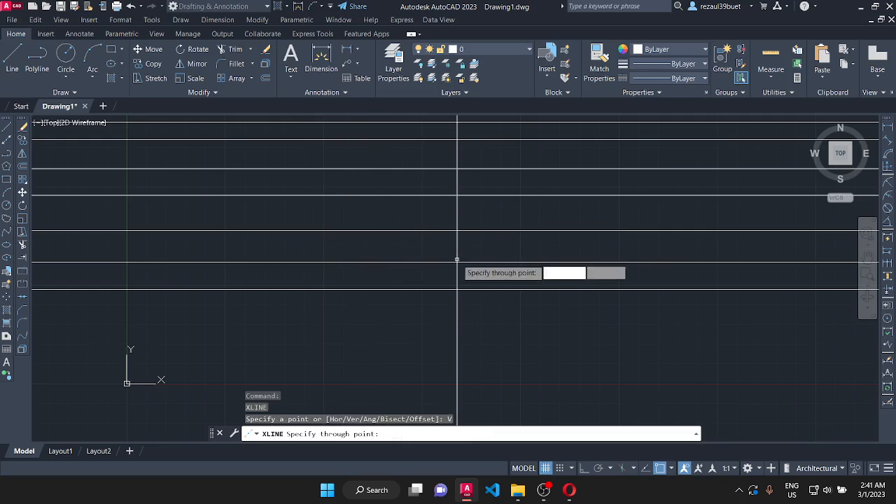
left_click(376, 273)
left_click(392, 274)
left_click(420, 276)
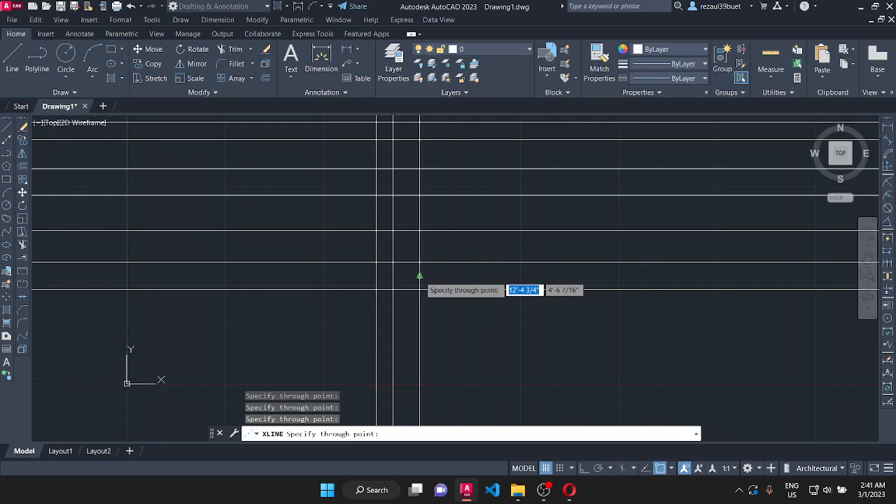
left_click(452, 275)
left_click(501, 275)
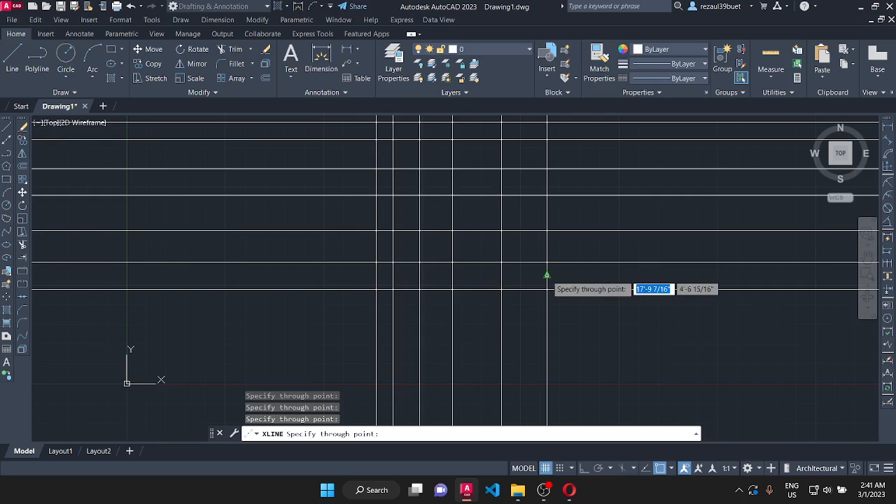
left_click(547, 275)
left_click(605, 274)
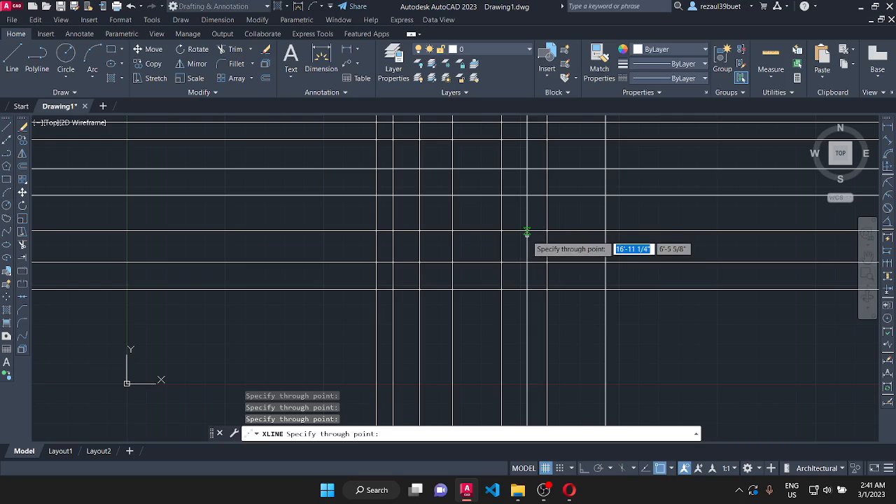
key("Escape")
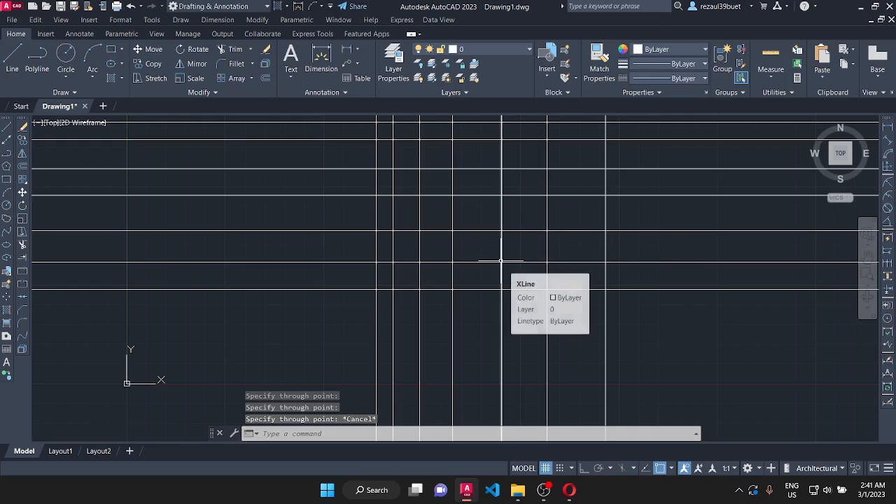
- Add three more vertical construction lines between the Y axis and the existing vertical lines, using the Ver option
key("Return")
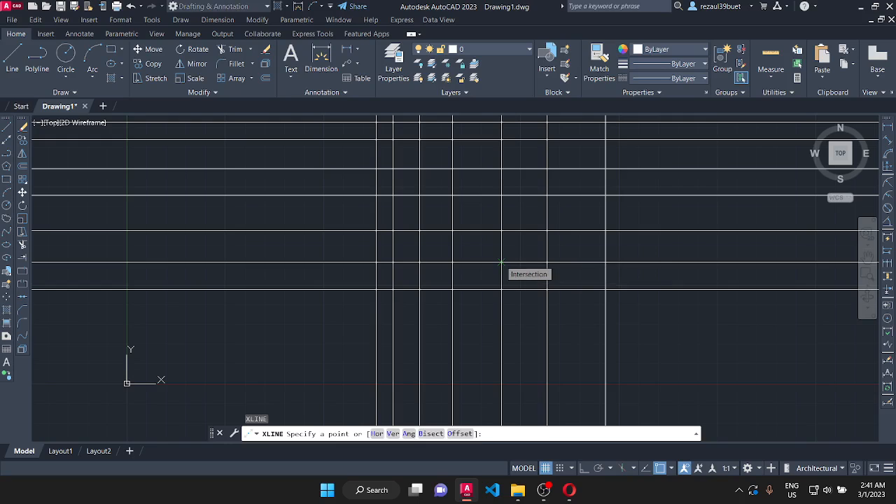
left_click(391, 434)
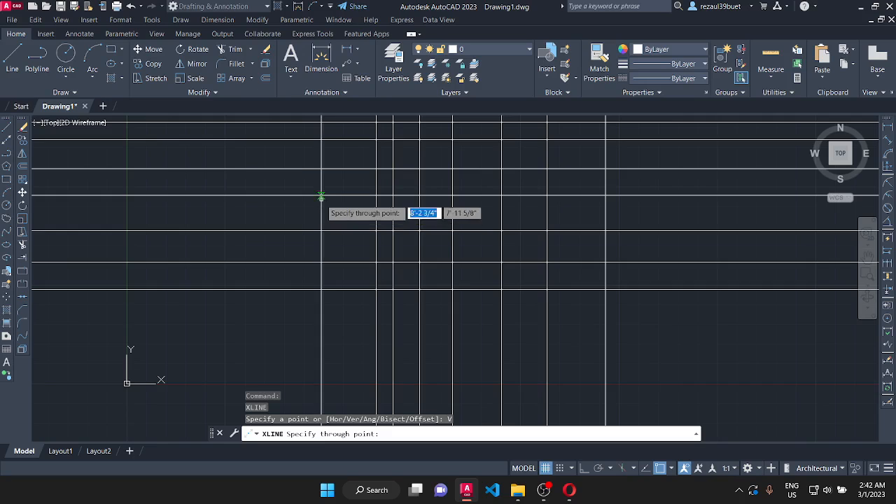
left_click(317, 341)
left_click(329, 338)
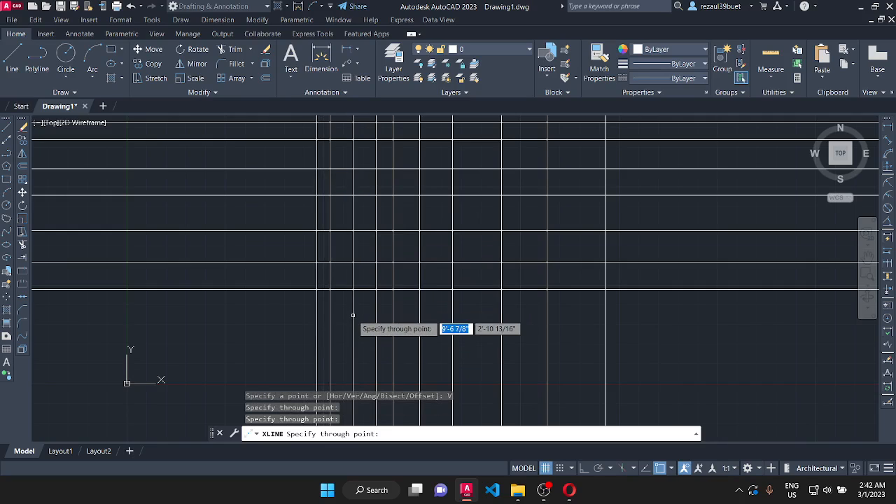
left_click(353, 315)
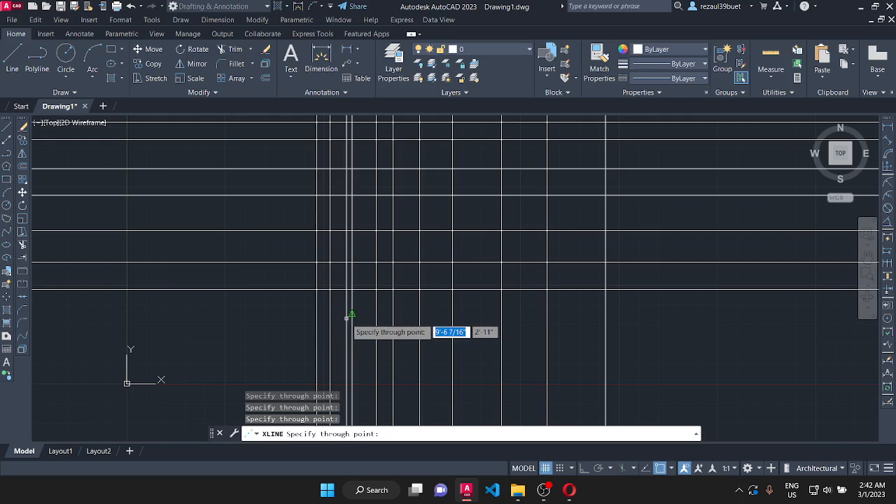
key("Escape")
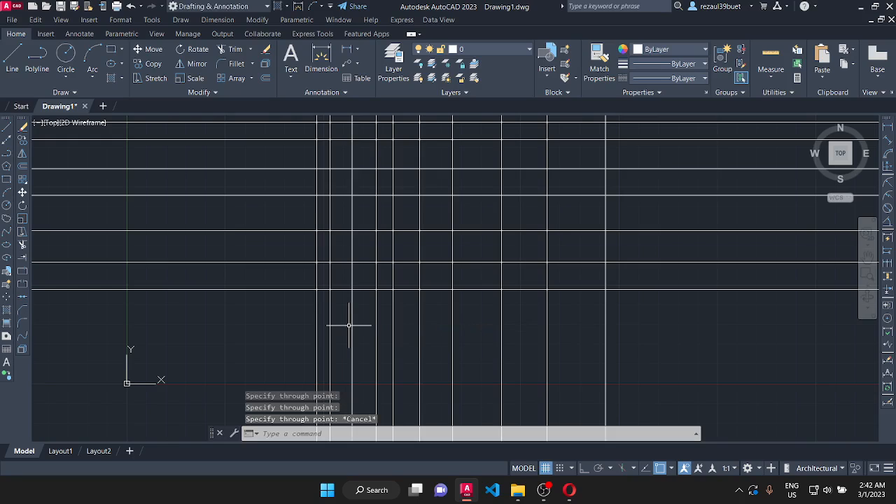
- Start a construction line with the Ang option and check the angle type and precision in the drawing units
key("Return")
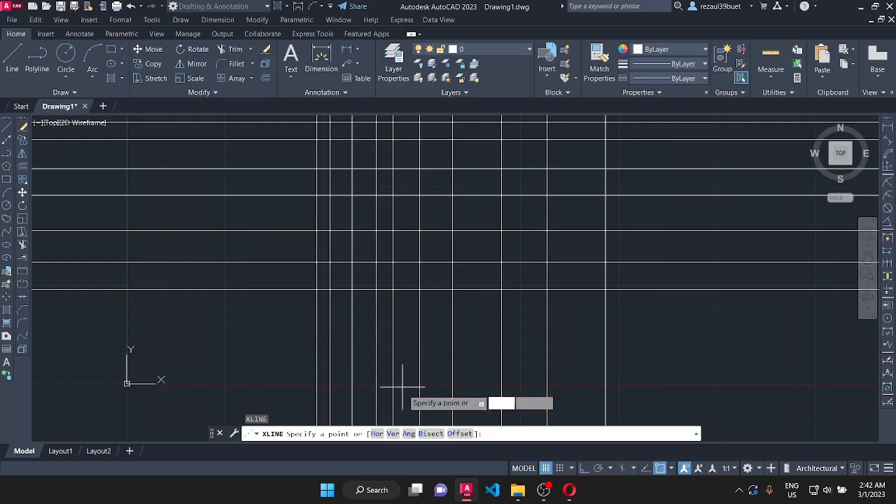
left_click(408, 433)
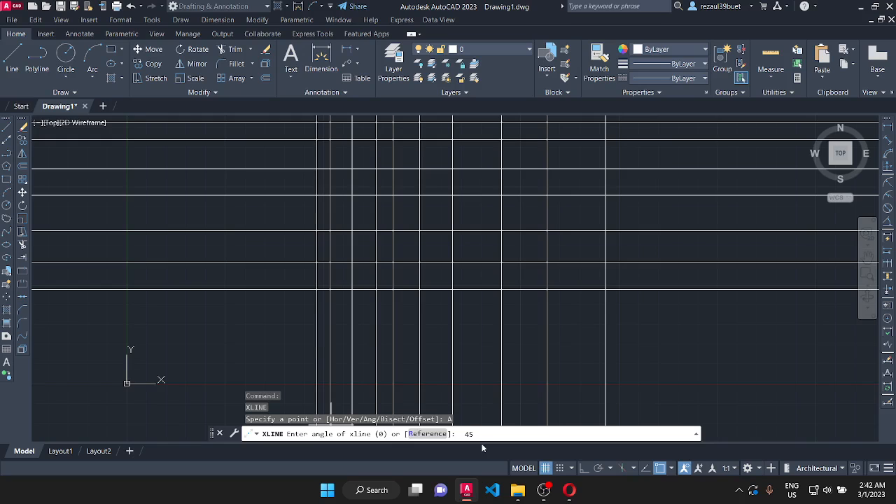
left_click(120, 20)
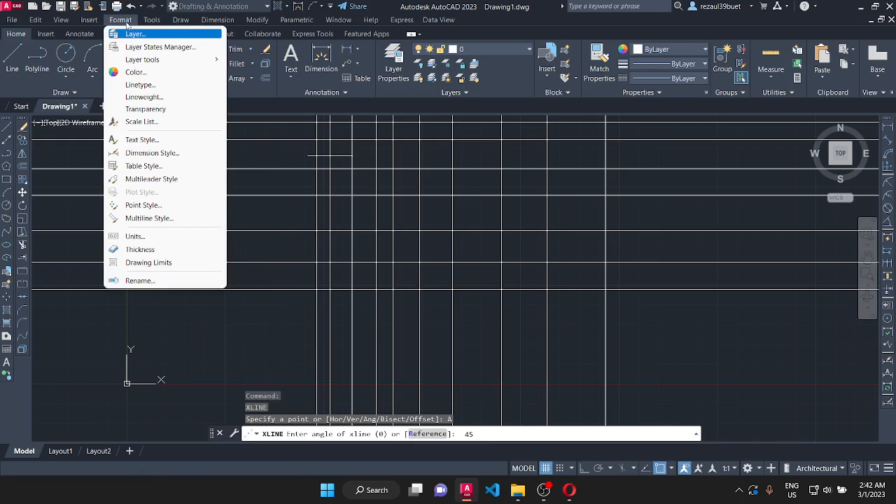
left_click(144, 234)
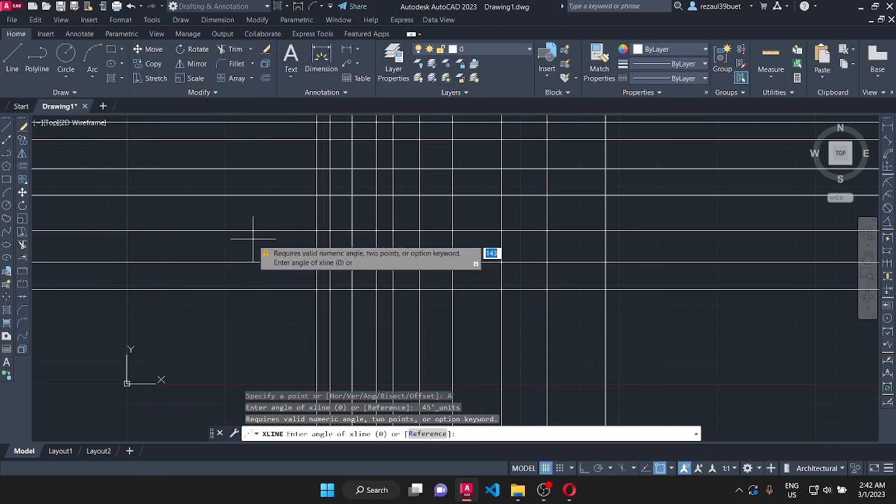
left_click(120, 20)
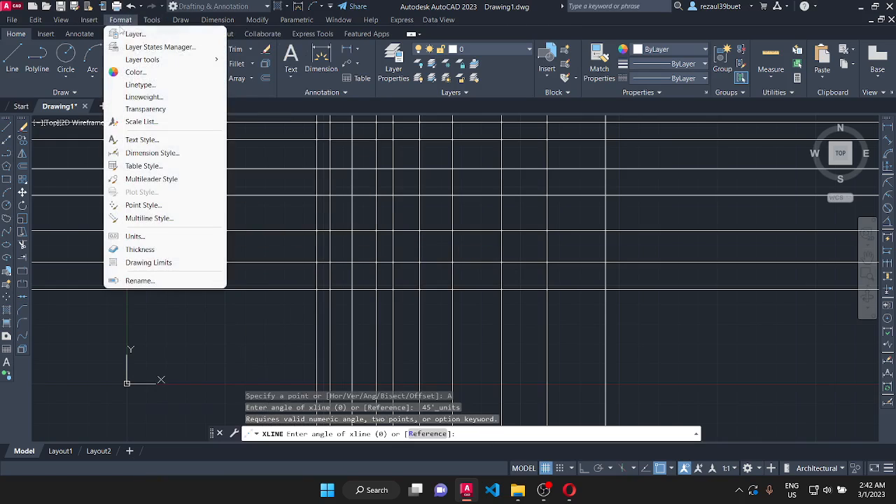
left_click(130, 236)
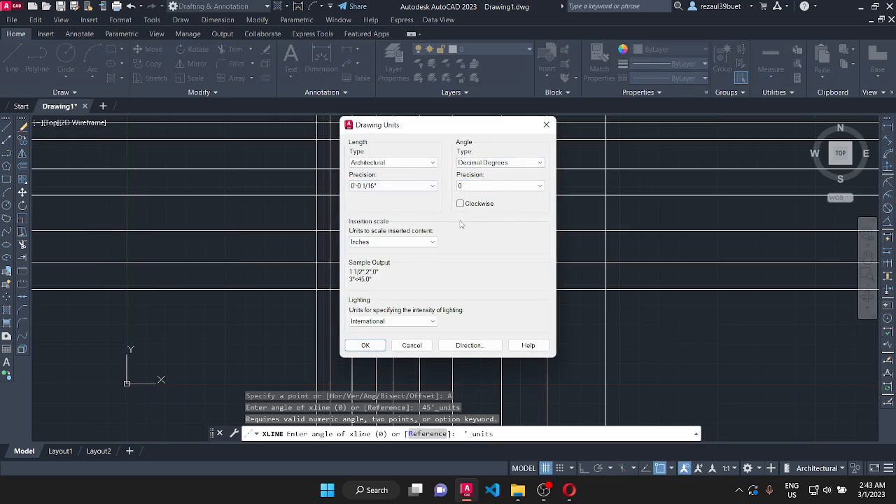
left_click(367, 346)
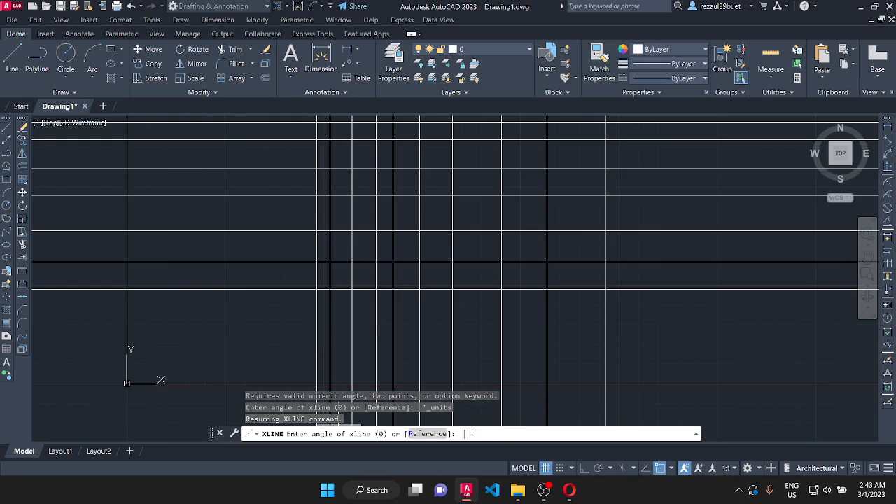
- Set the construction line angle to 45 and place fifteen parallel inclined lines across the horizontal and vertical grid
key("Return")
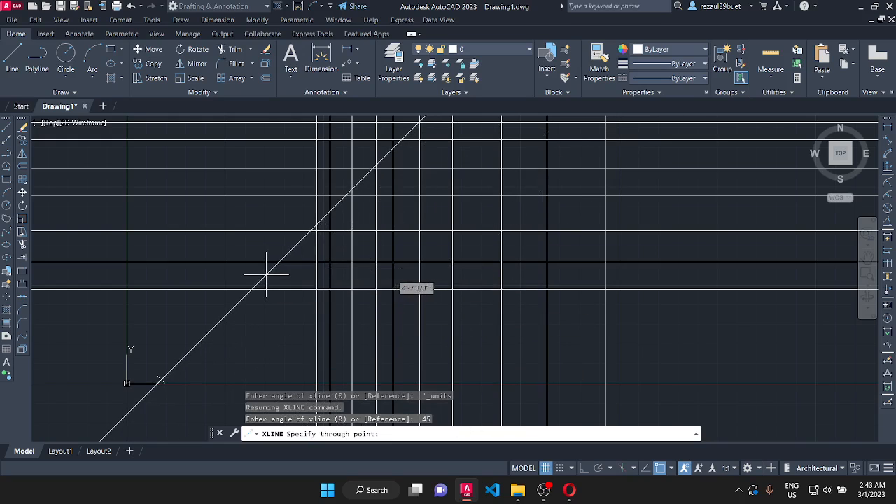
left_click(266, 275)
left_click(283, 297)
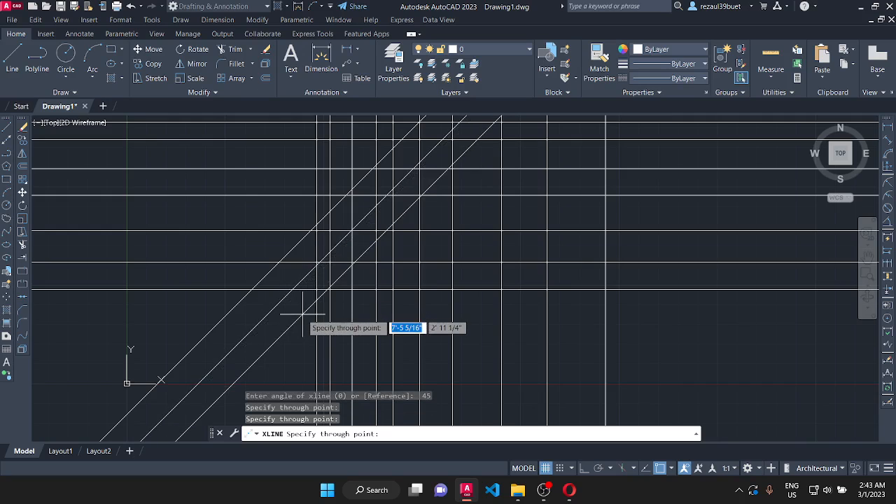
left_click(304, 315)
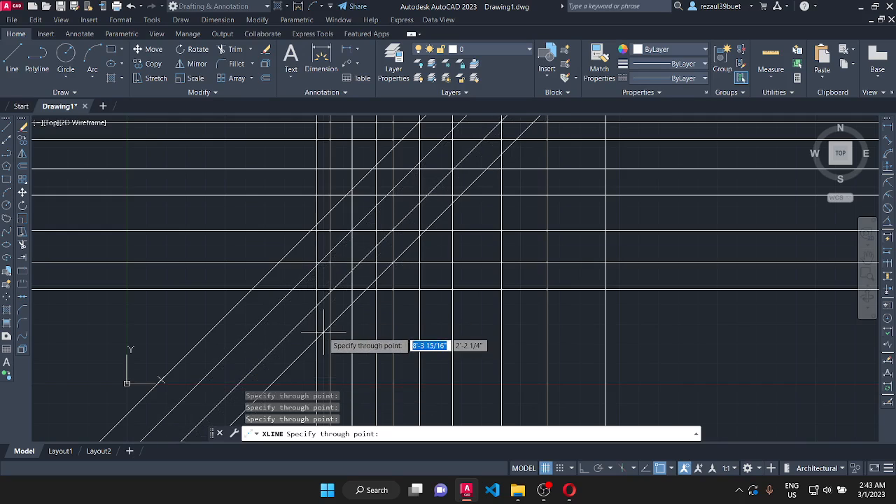
left_click(323, 332)
left_click(339, 342)
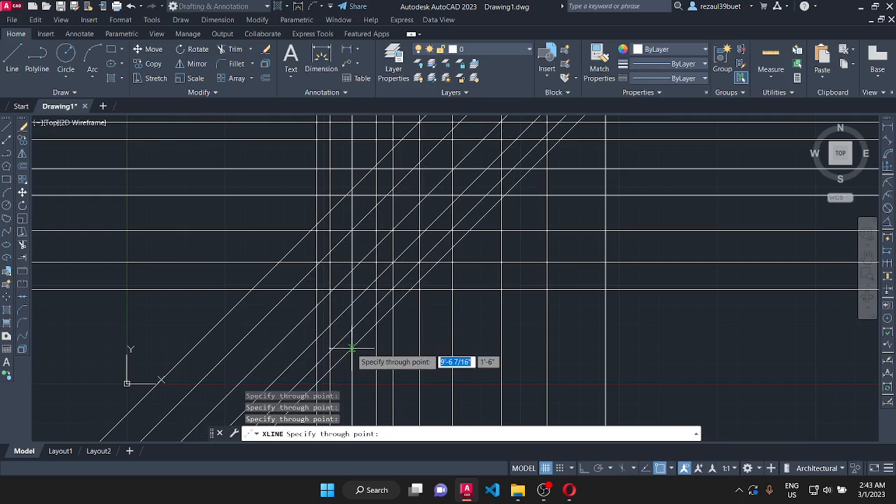
left_click(352, 348)
left_click(364, 360)
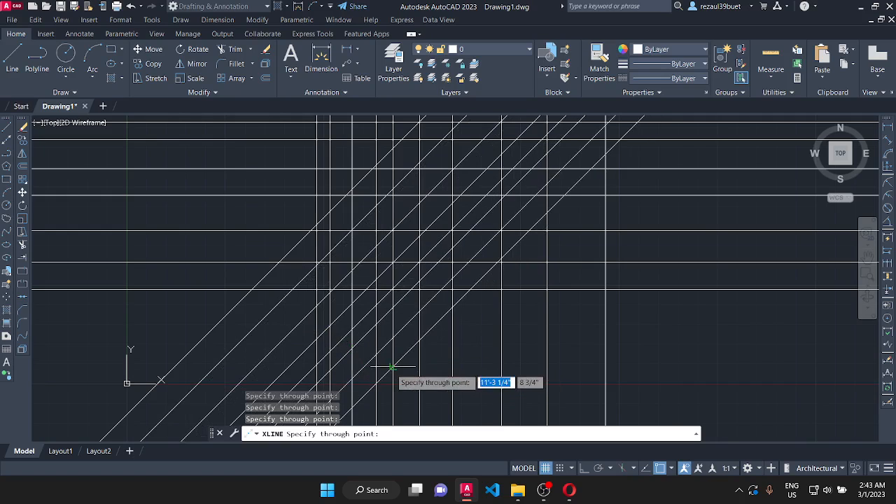
left_click(409, 383)
left_click(420, 393)
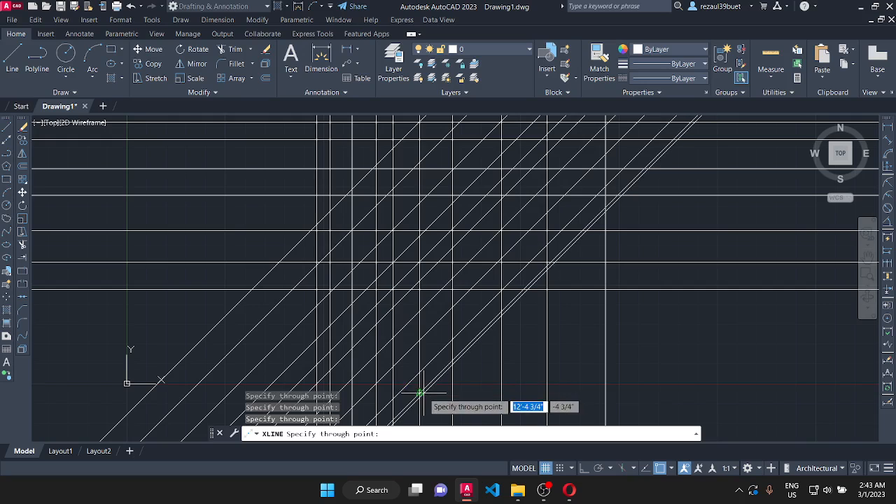
left_click(438, 399)
left_click(461, 407)
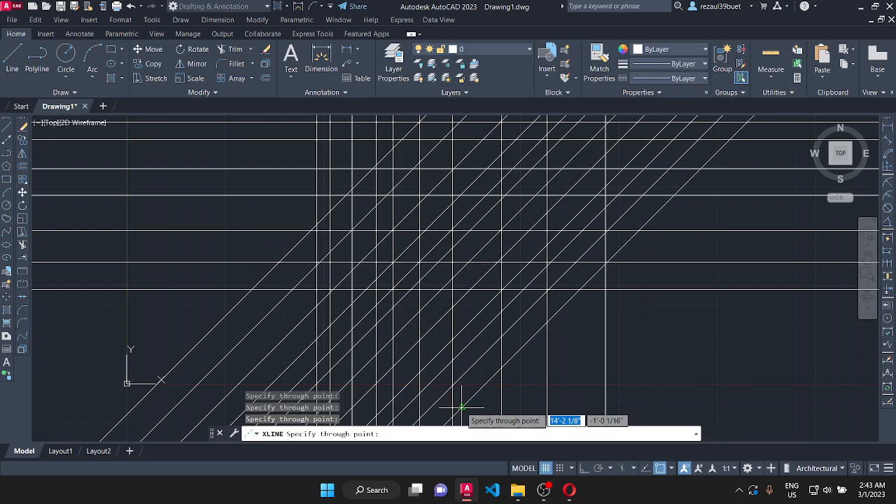
left_click(243, 219)
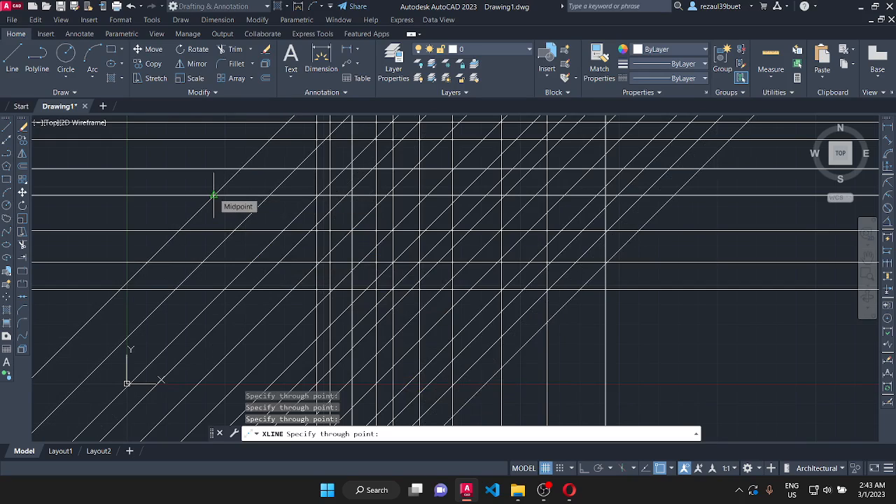
key("Escape")
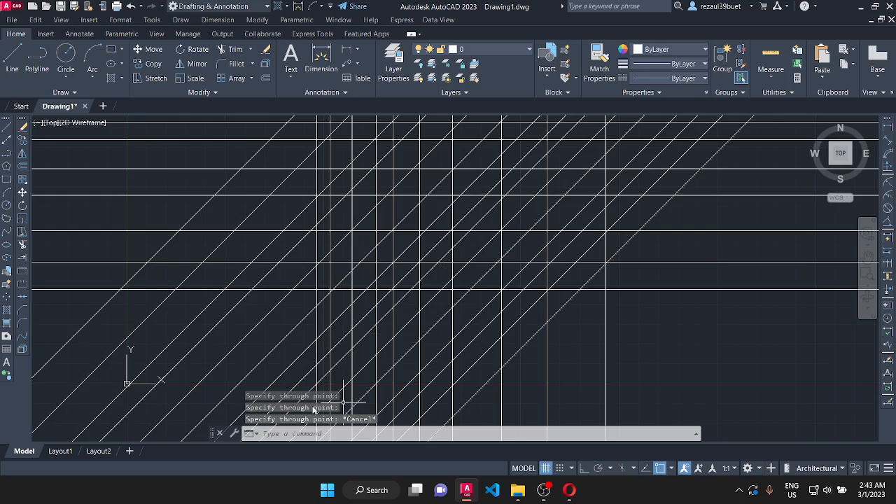
- Erase all the horizontal, vertical and inclined construction lines from the drawing
scroll(224, 255, "down", 5)
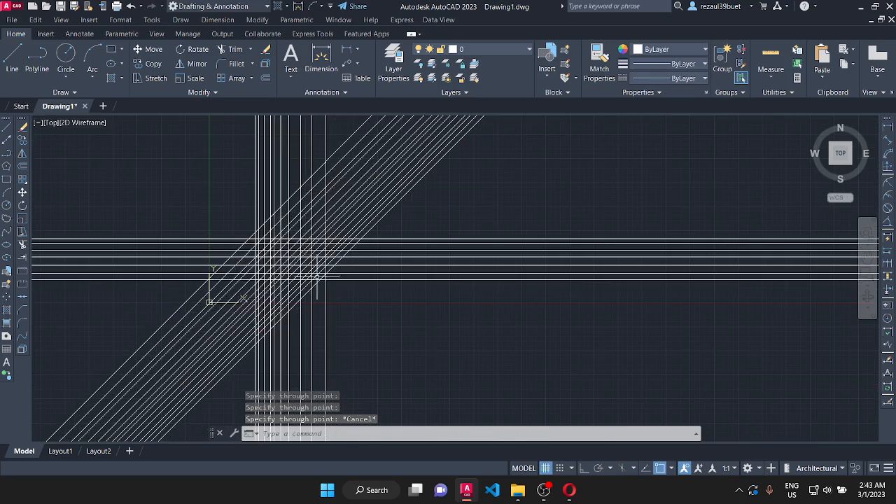
left_click(536, 169)
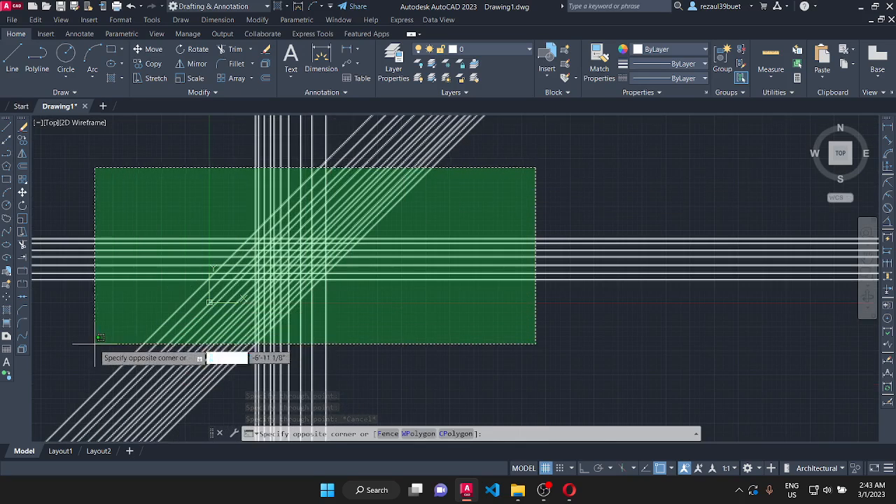
left_click(94, 344)
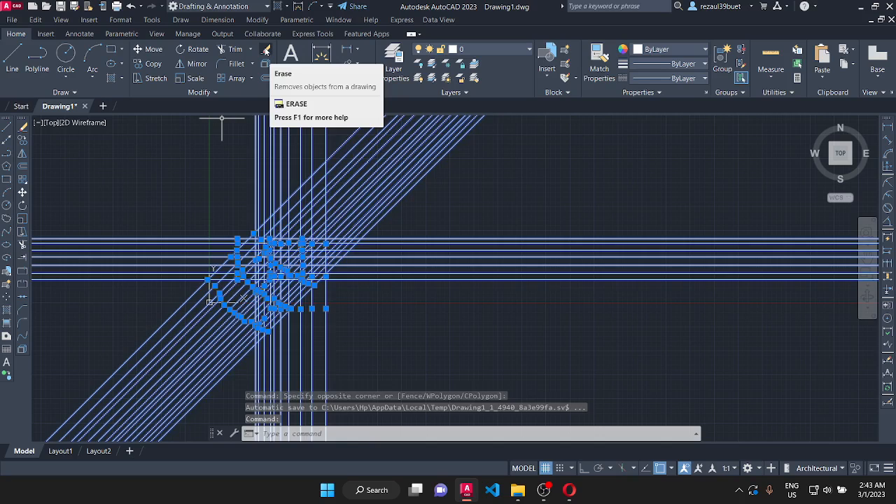
left_click(267, 52)
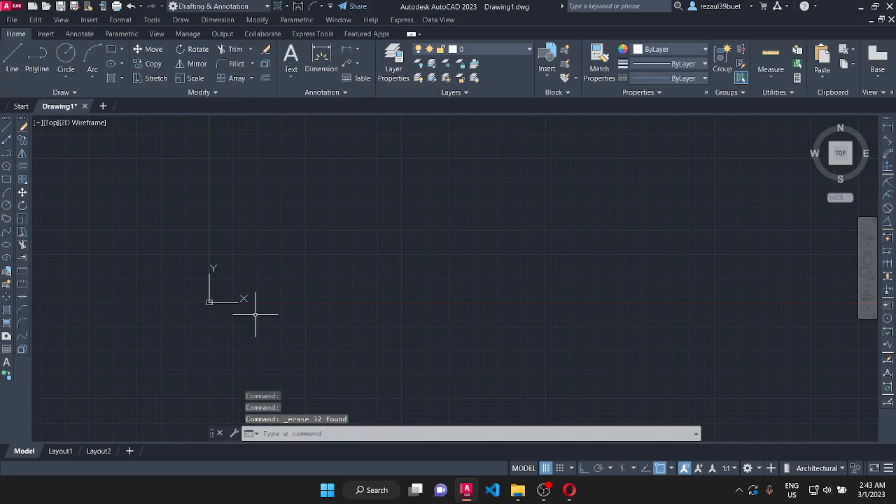
scroll(206, 280, "up", 2)
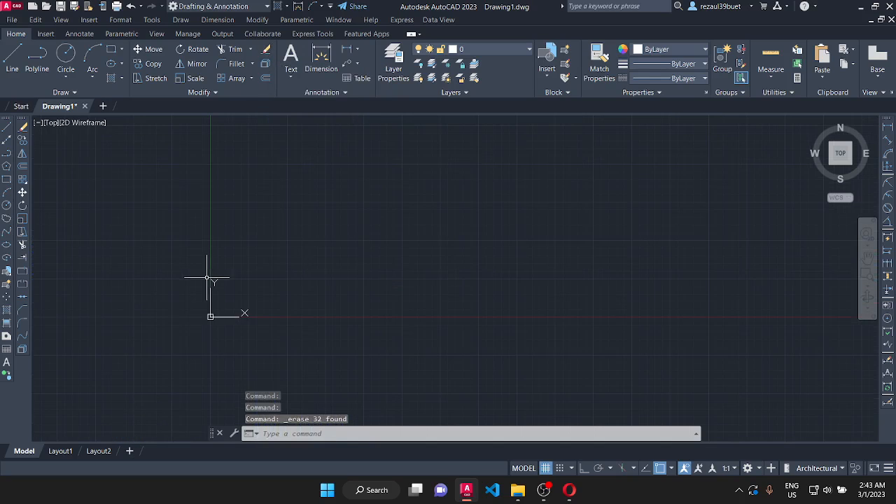
left_click(181, 21)
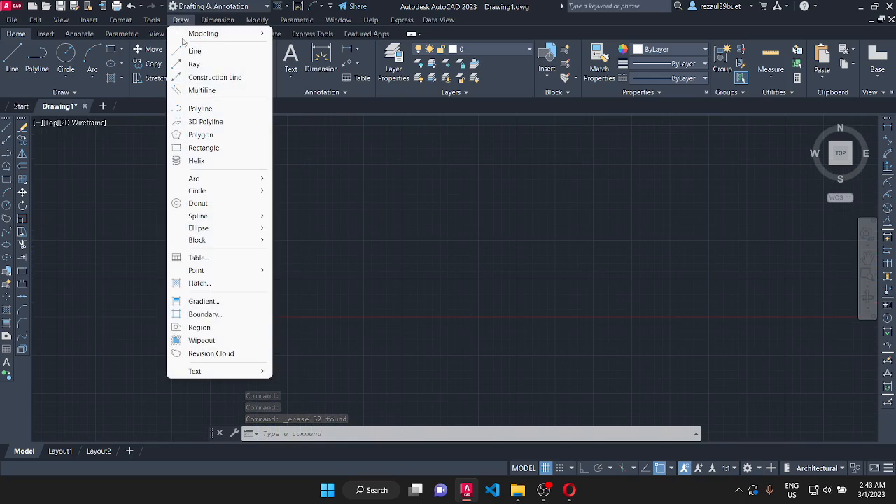
left_click(210, 77)
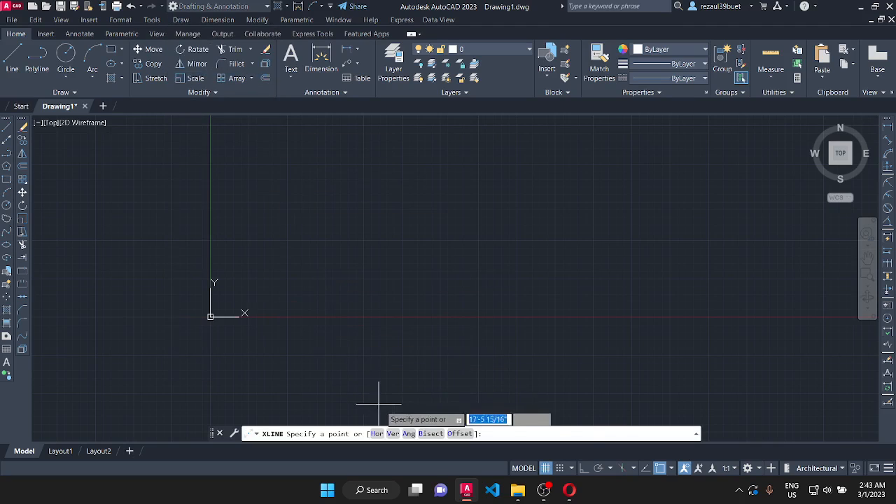
left_click(409, 434)
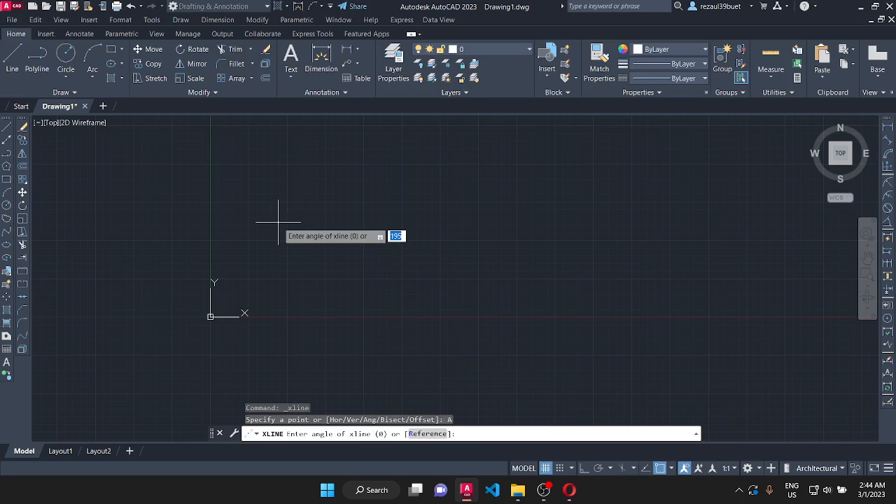
key("Escape")
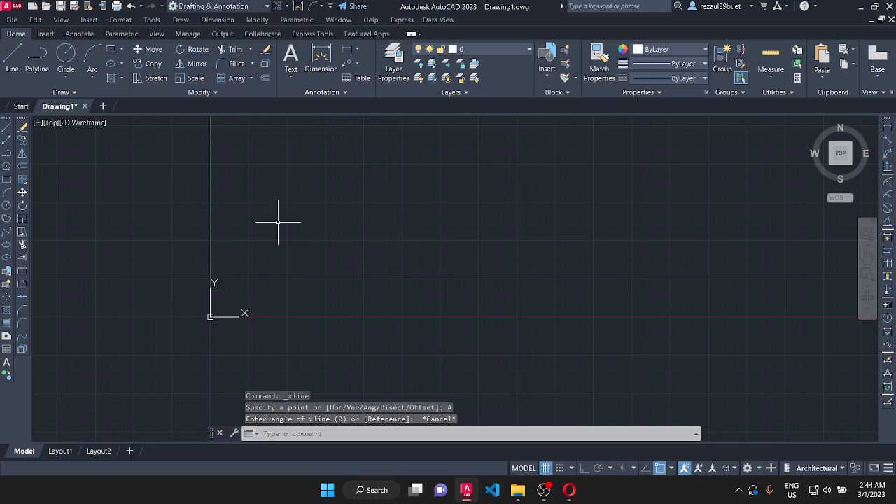
- Draw four construction lines in different directions through one common point just above the X axis, beyond the origin toward positive X
left_click(181, 21)
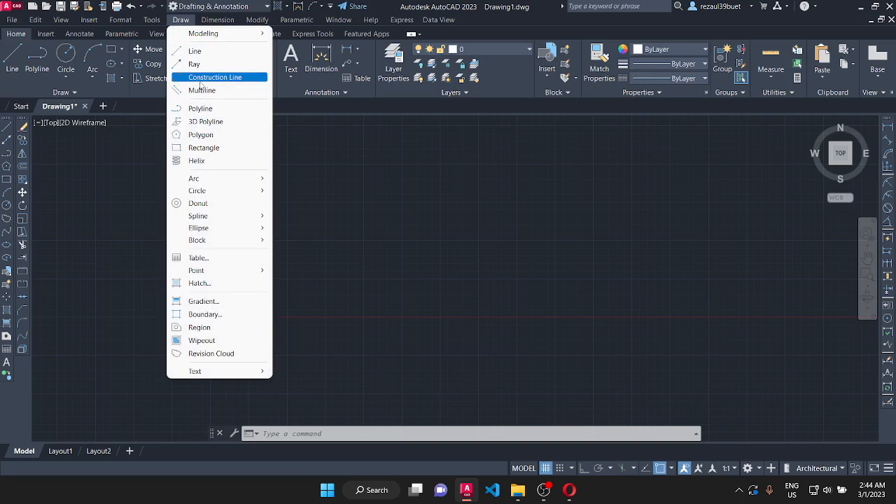
left_click(201, 78)
left_click(292, 301)
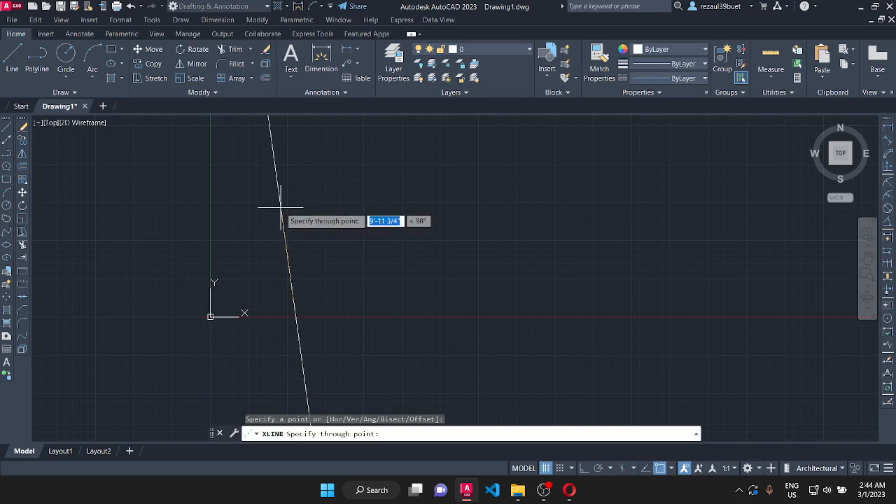
left_click(281, 203)
left_click(349, 203)
left_click(390, 265)
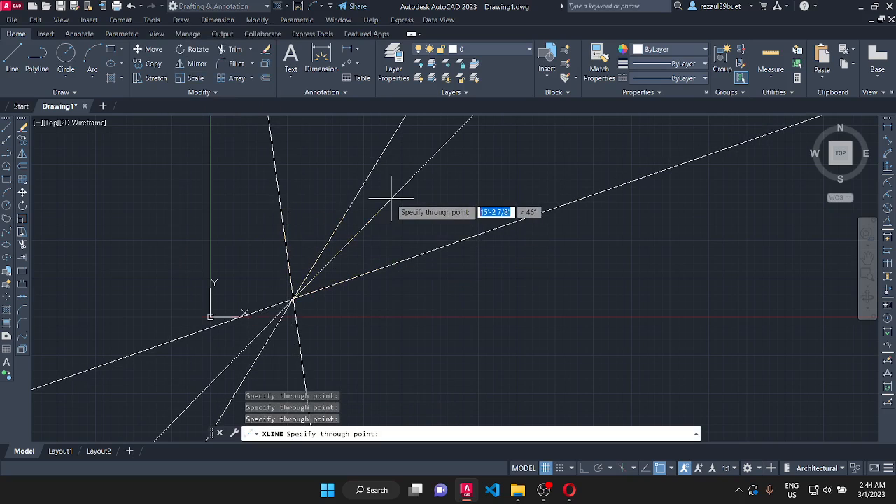
left_click(395, 194)
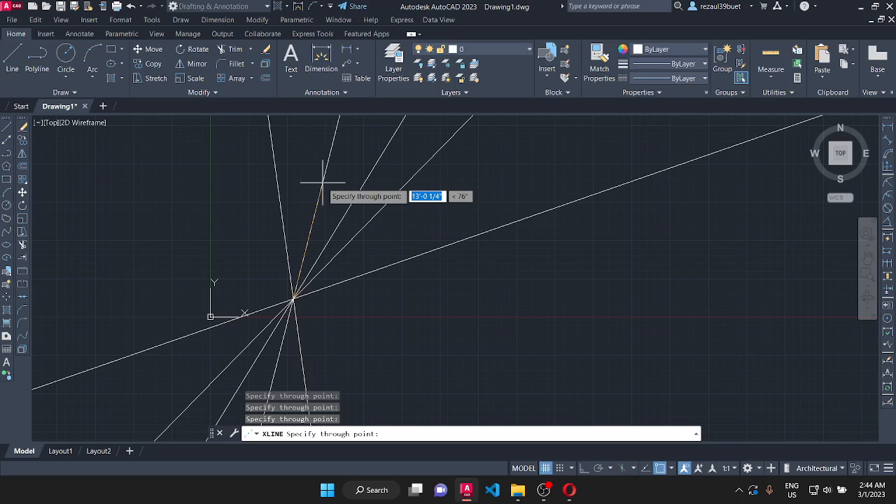
key("Escape")
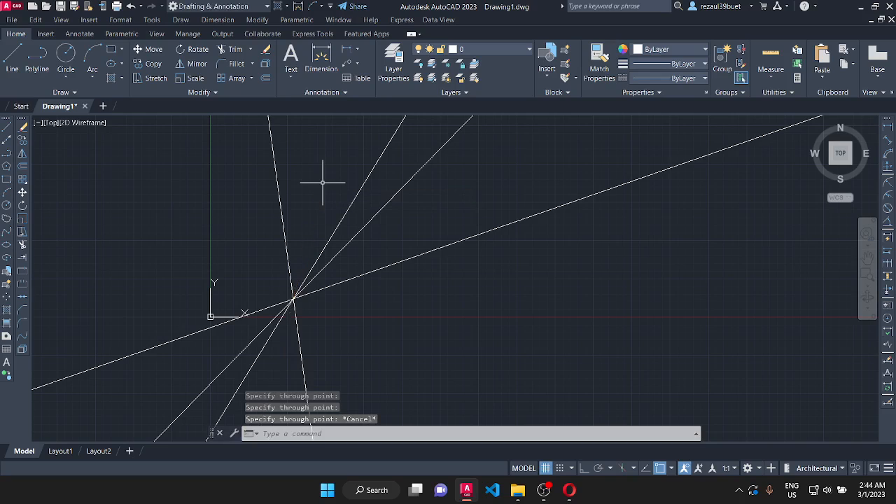
- Start a construction line with the Ang Reference option, using the shallowest inclined line as reference and an angle of 0
left_click(182, 20)
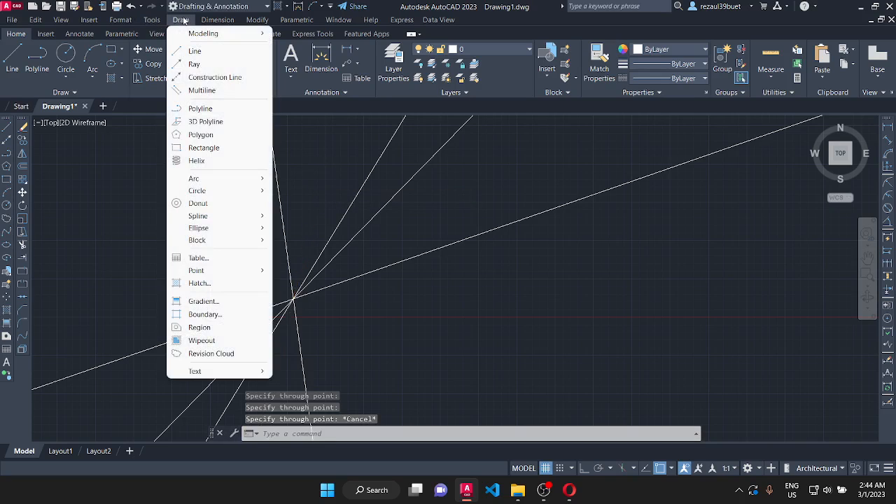
left_click(216, 78)
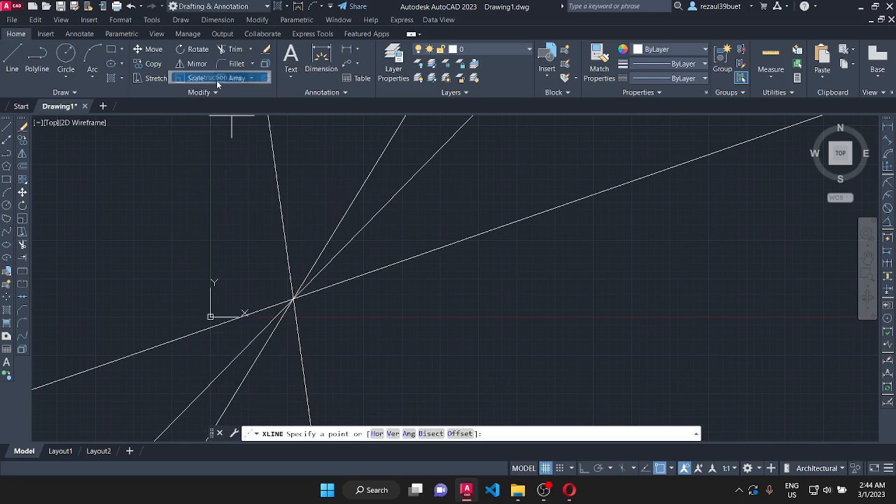
left_click(409, 434)
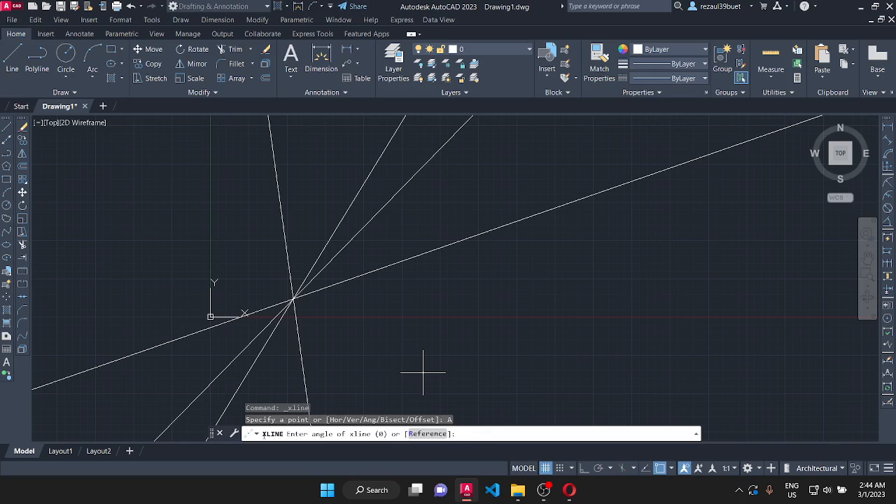
left_click(409, 433)
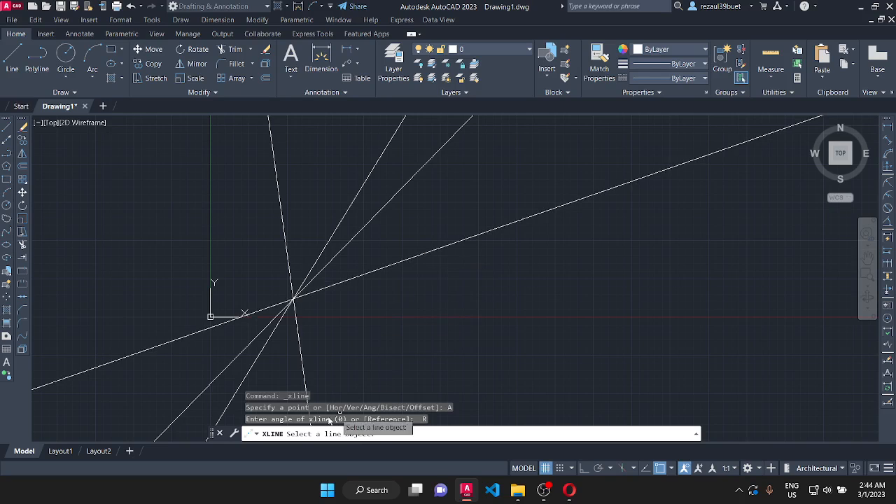
left_click(404, 261)
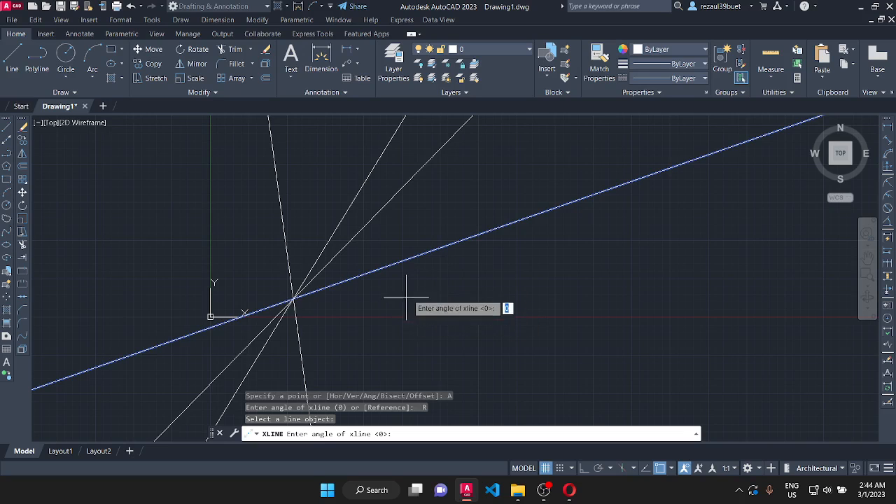
key("Return")
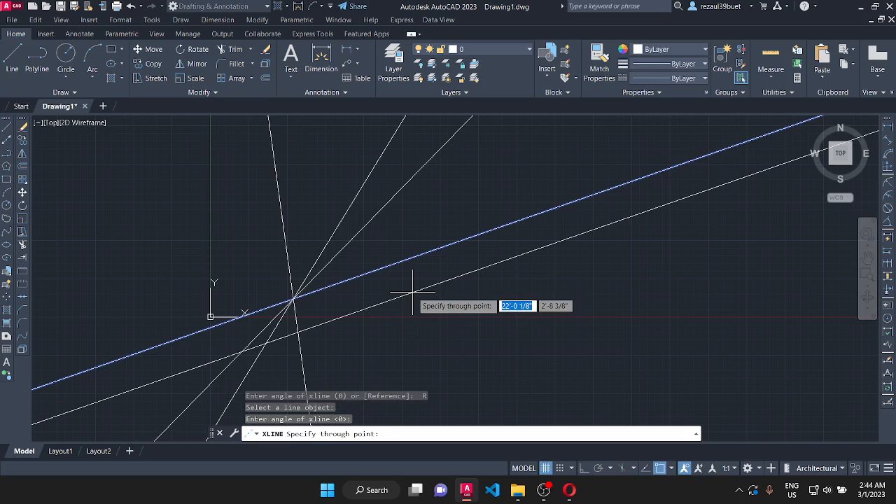
- Place seven construction lines parallel to the shallow reference line, five below it and two above it
left_click(455, 305)
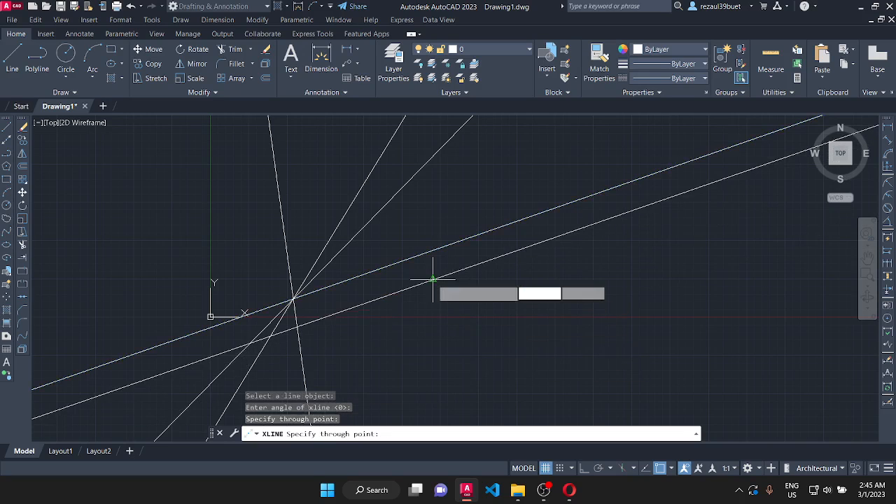
left_click(474, 322)
left_click(510, 368)
left_click(566, 389)
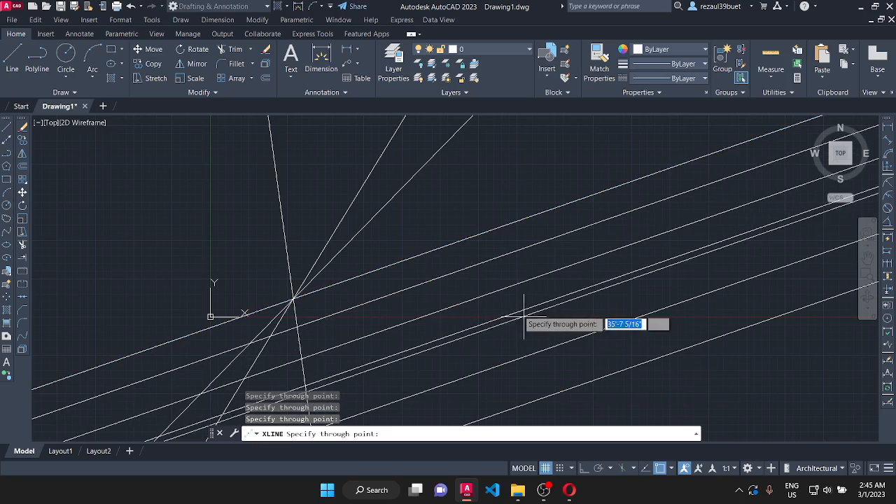
left_click(460, 226)
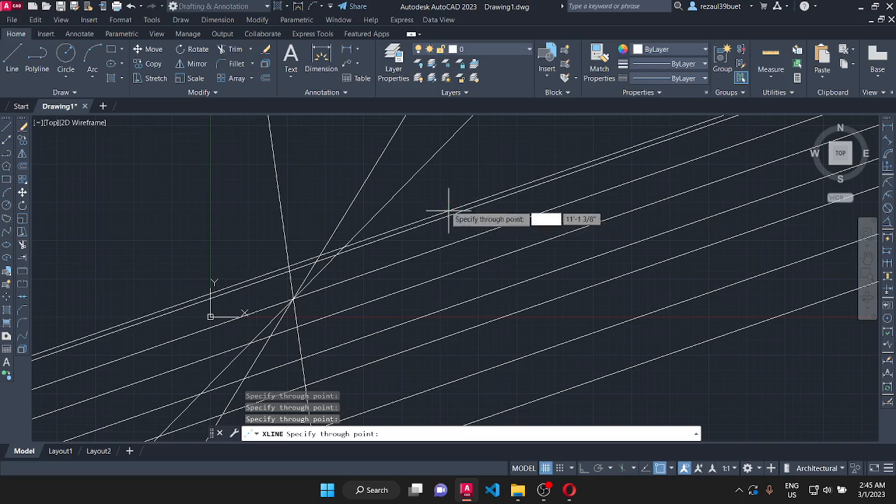
left_click(416, 190)
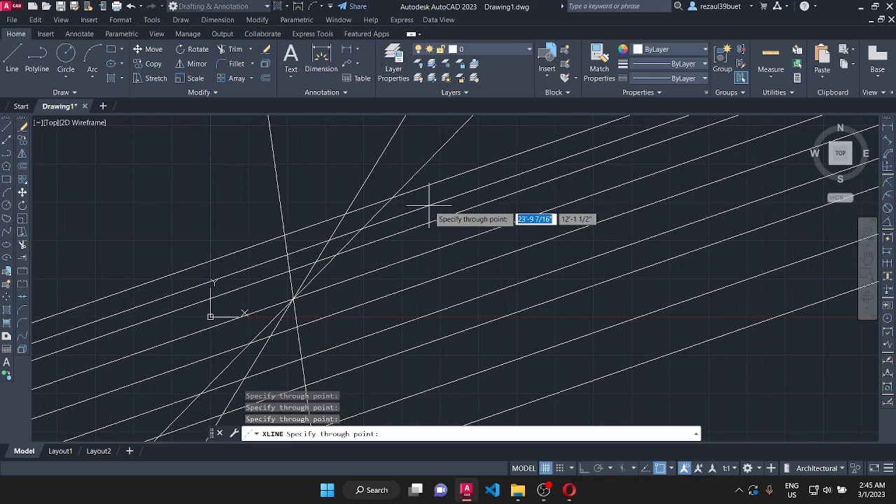
key("Escape")
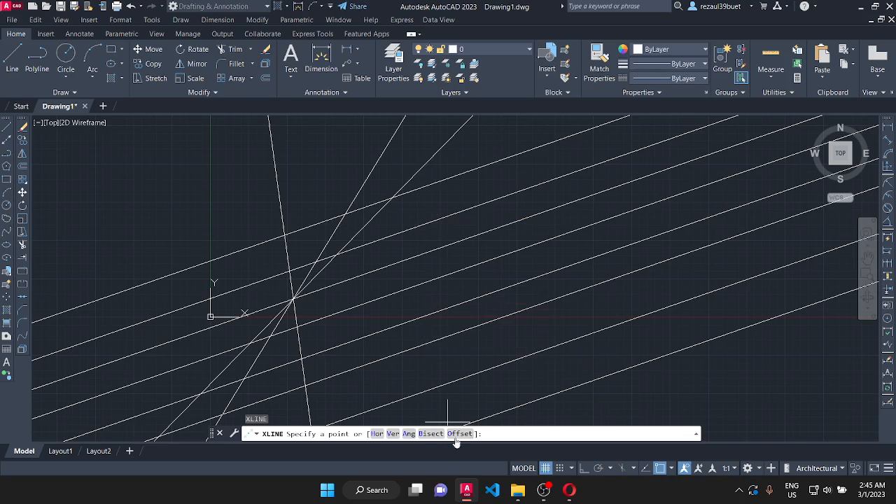
- Place four construction lines at angle 0 to the near-vertical line with Ang Reference, three toward negative X and one toward positive X
left_click(409, 433)
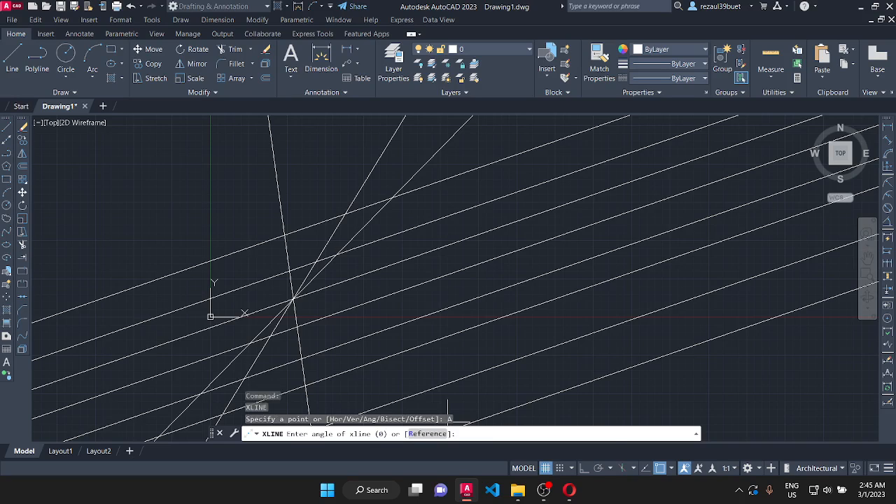
left_click(413, 434)
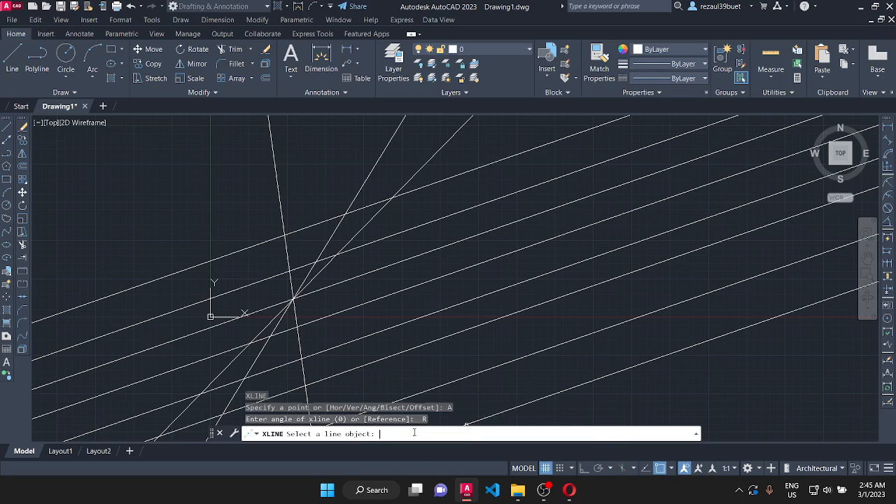
left_click(274, 167)
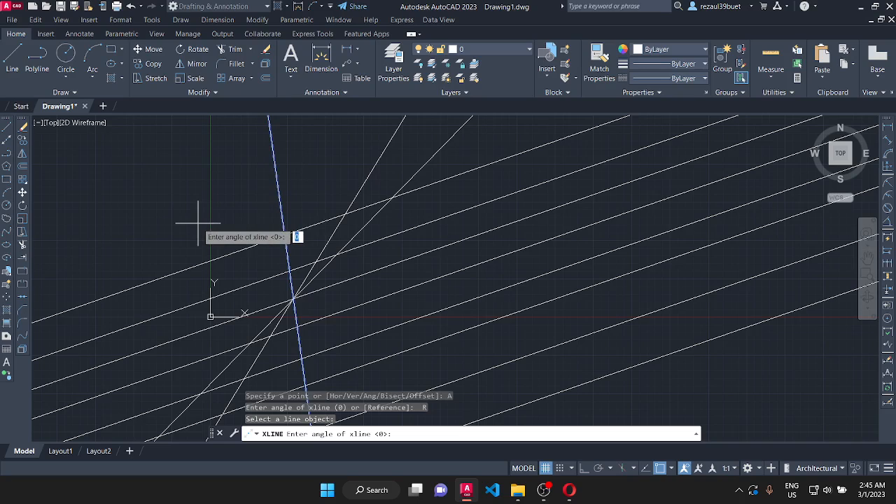
key("Return")
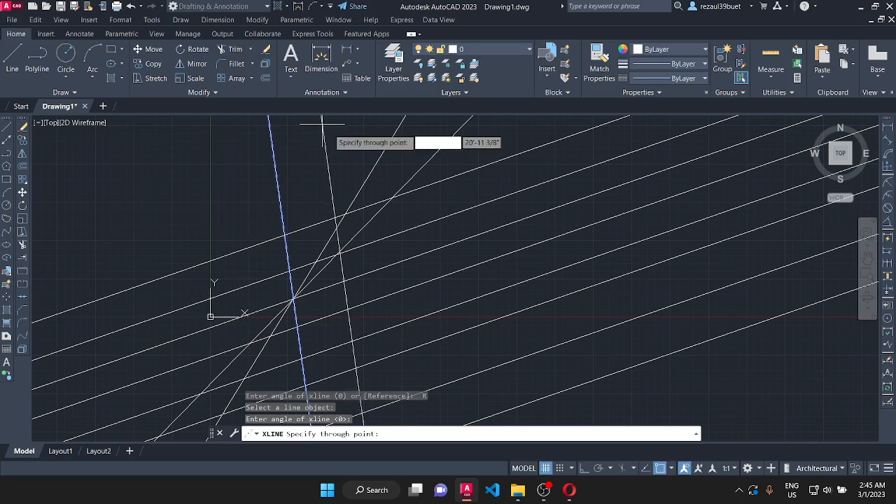
left_click(224, 166)
left_click(168, 193)
left_click(100, 196)
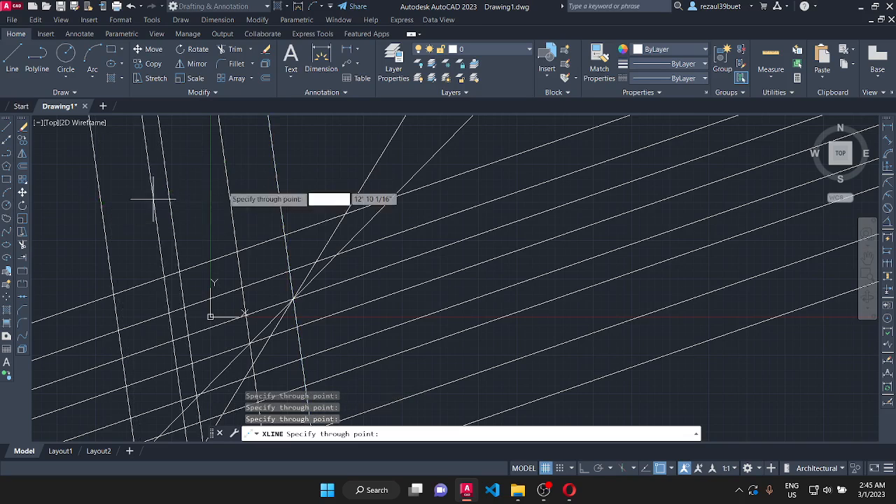
key("Escape")
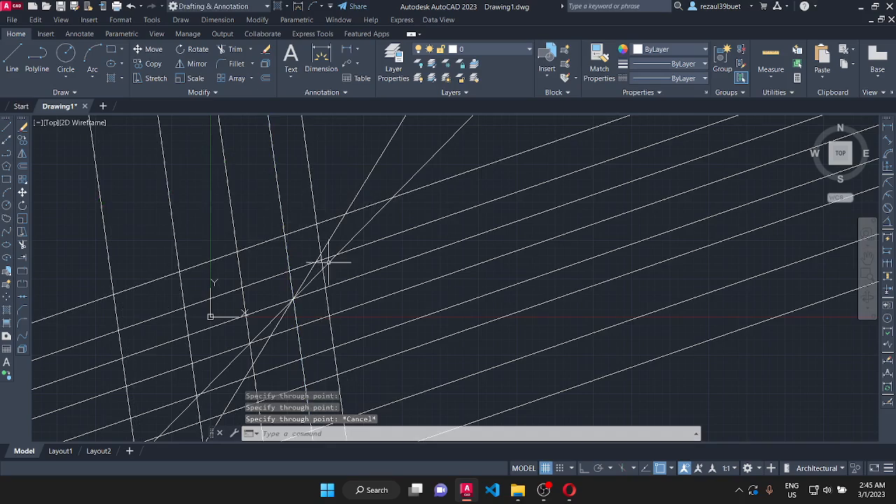
- Erase all the construction lines in both parallel sets and the original lines through the common point
middle_click_drag(327, 260, 404, 234)
left_click(581, 412)
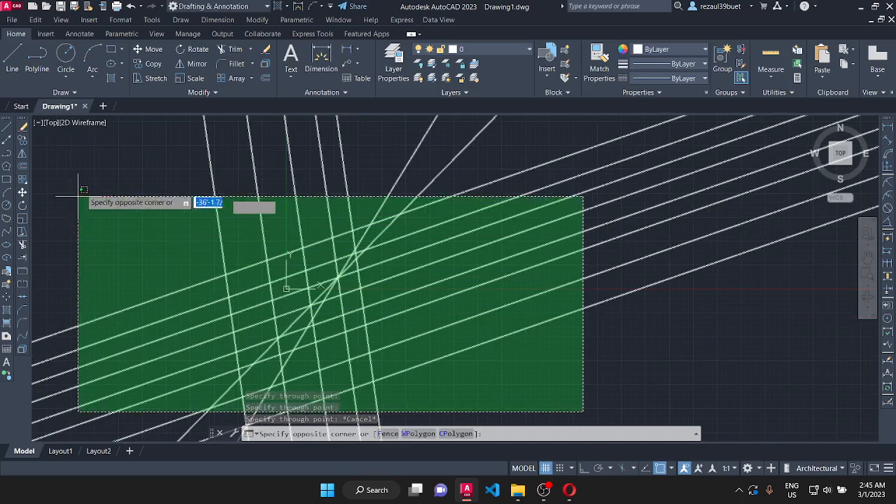
left_click(87, 183)
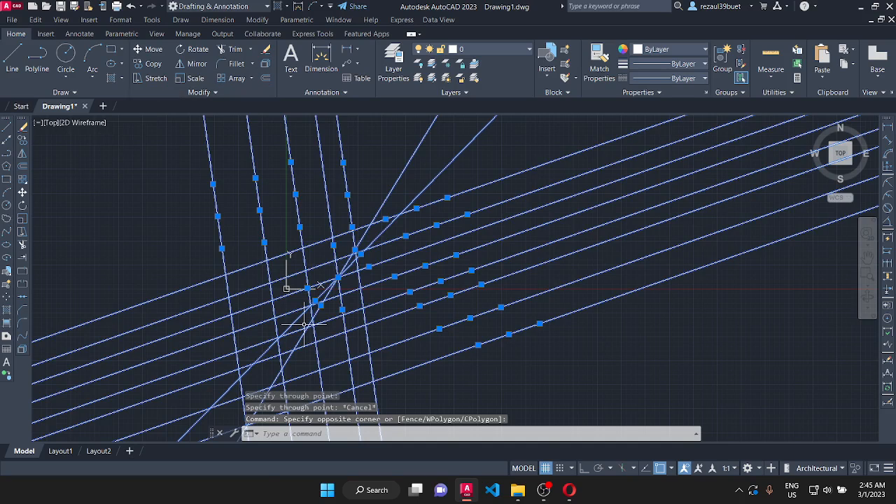
key("Delete")
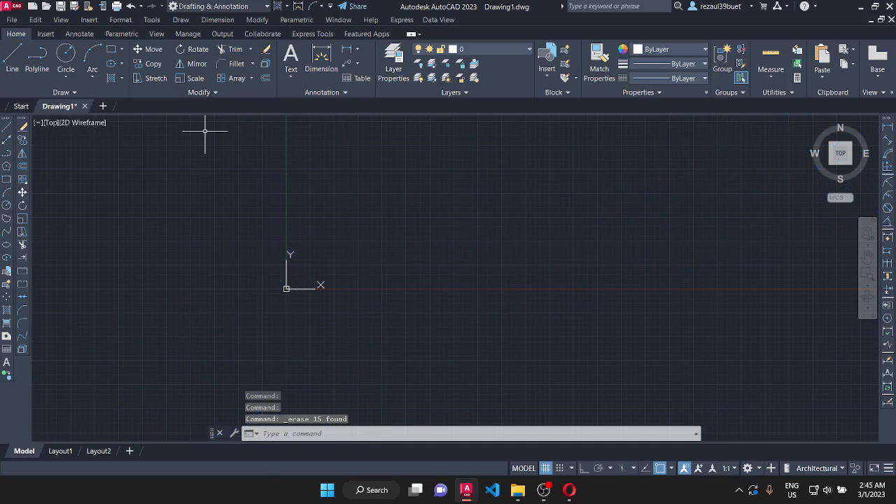
- Draw four construction lines fanning out from one common point below the X axis, on the positive X side of the origin
scroll(205, 133, "down", 1)
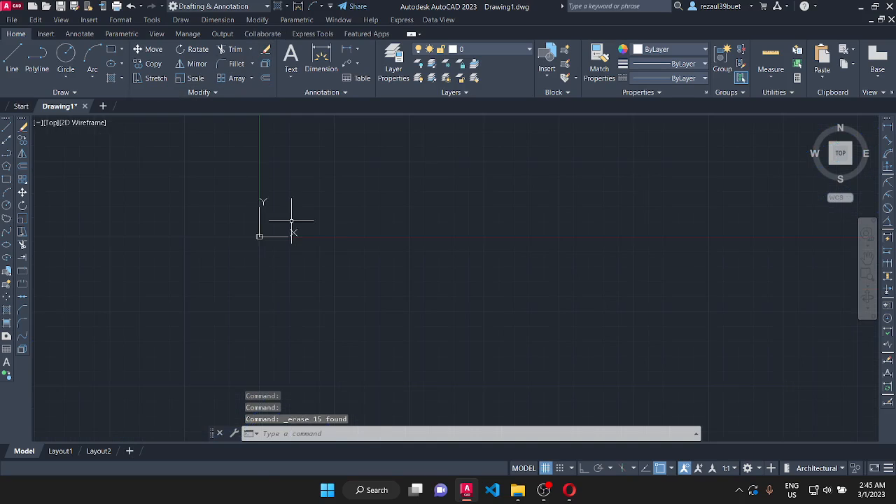
left_click(181, 20)
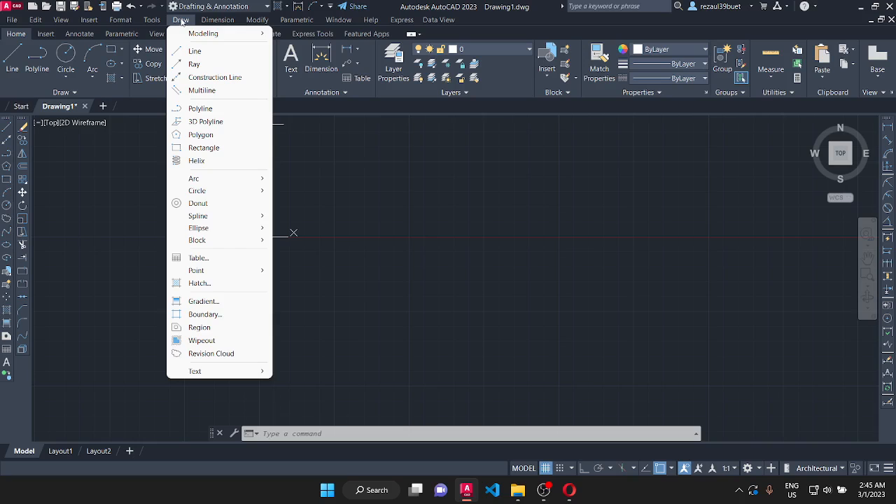
left_click(210, 77)
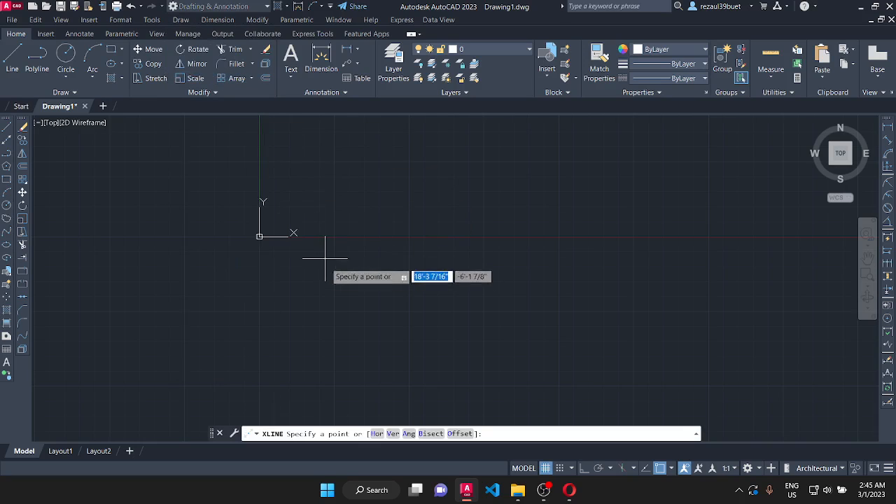
left_click(351, 378)
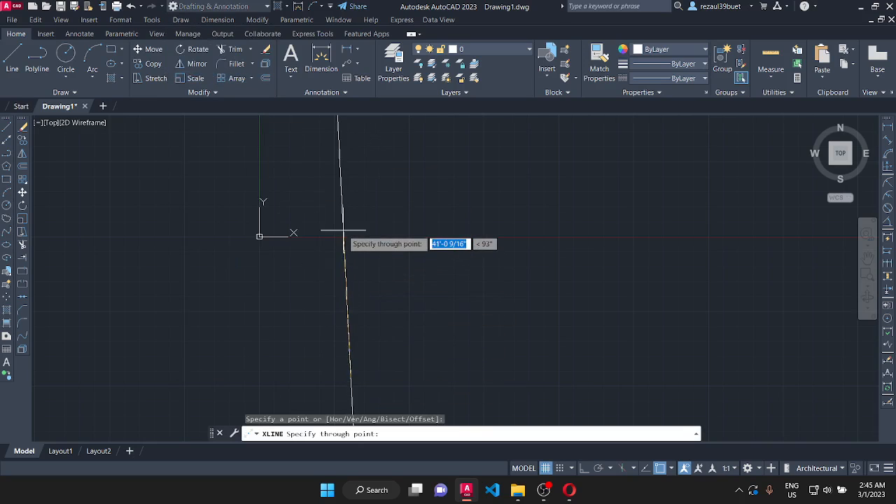
left_click(350, 203)
left_click(394, 204)
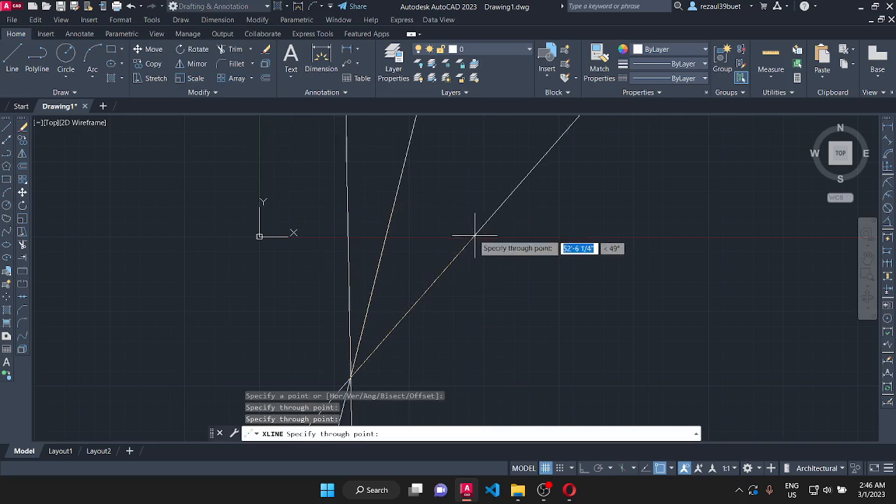
left_click(461, 201)
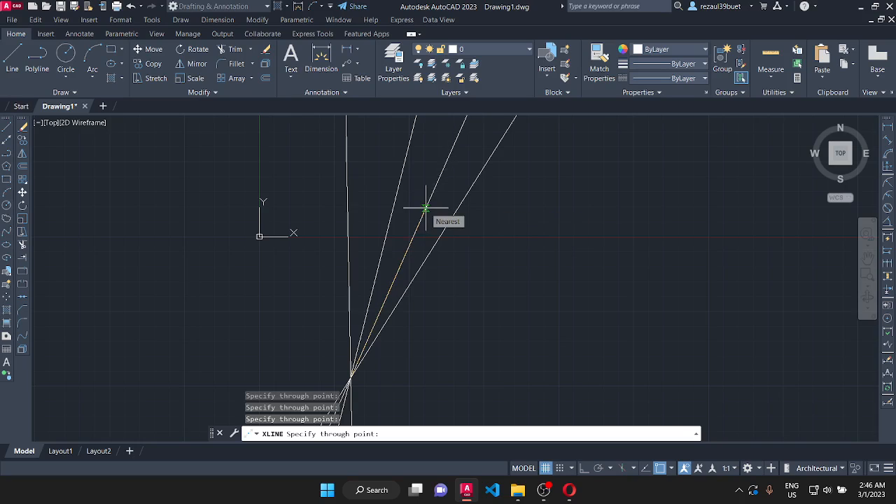
key("Escape")
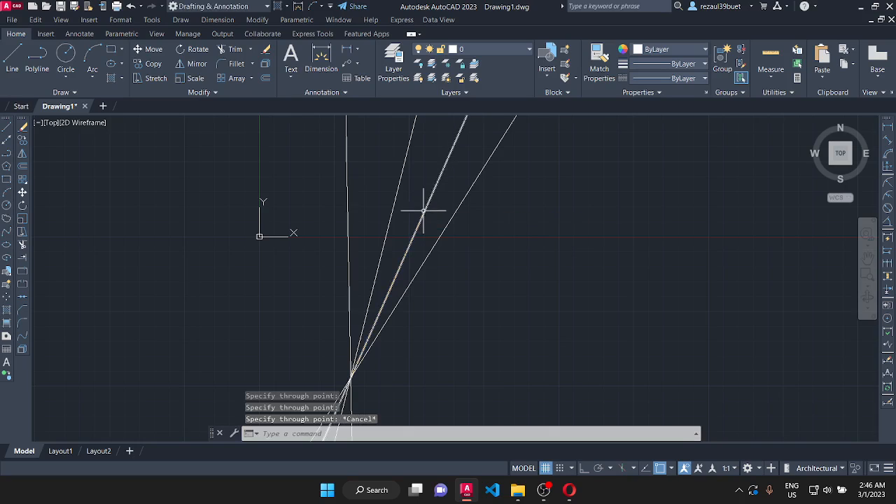
- Turn on Ortho mode and draw a horizontal line below the X axis, farther toward positive X than the construction lines
scroll(337, 340, "up", 3)
scroll(249, 349, "down", 3)
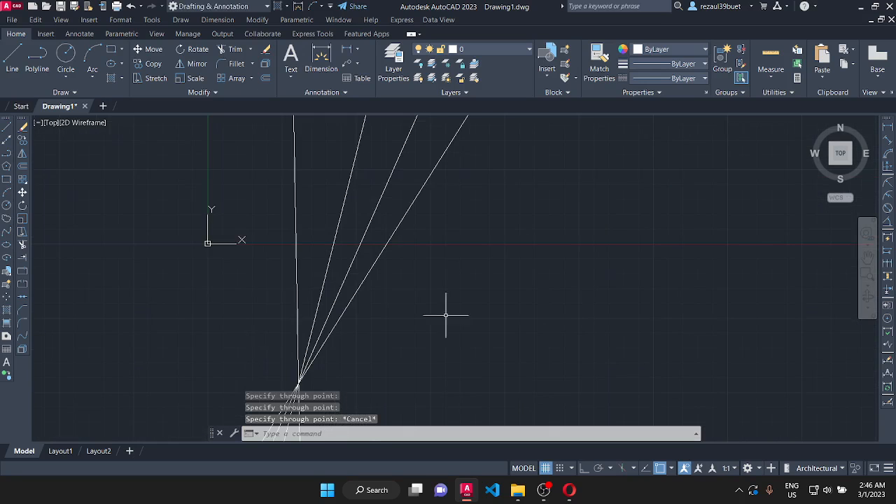
scroll(693, 188, "up", 2)
scroll(536, 240, "down", 2)
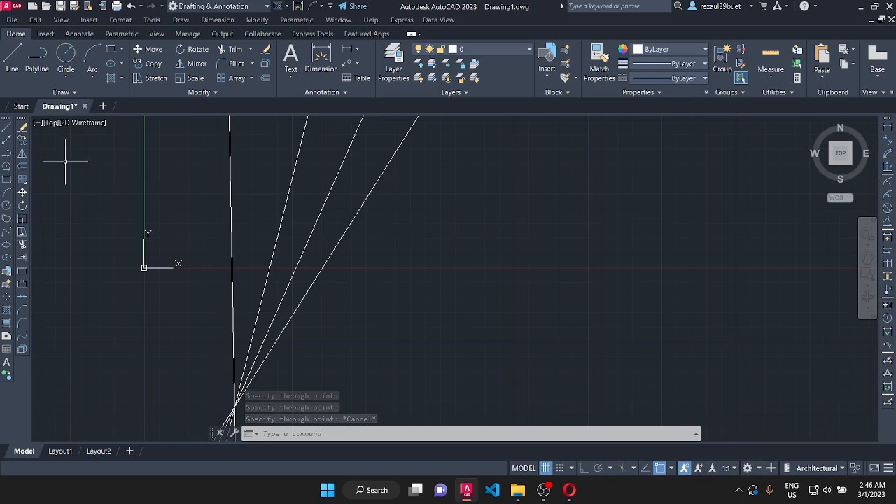
left_click(19, 53)
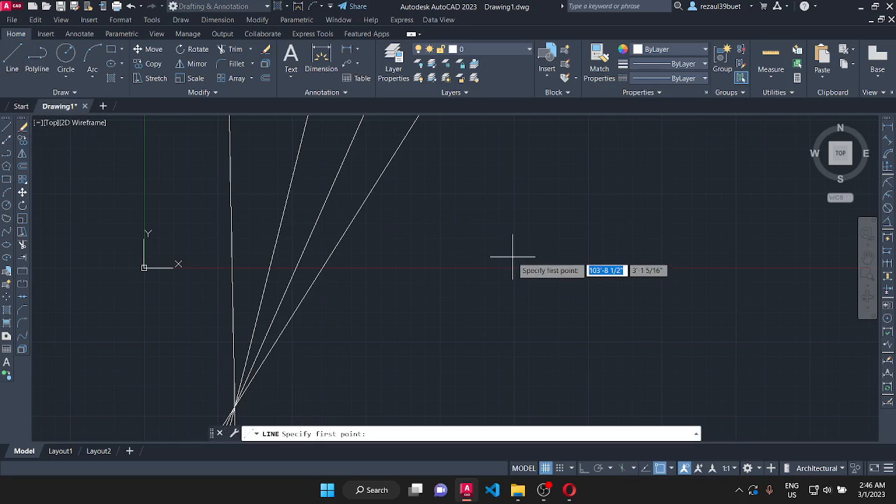
left_click(586, 470)
left_click(455, 342)
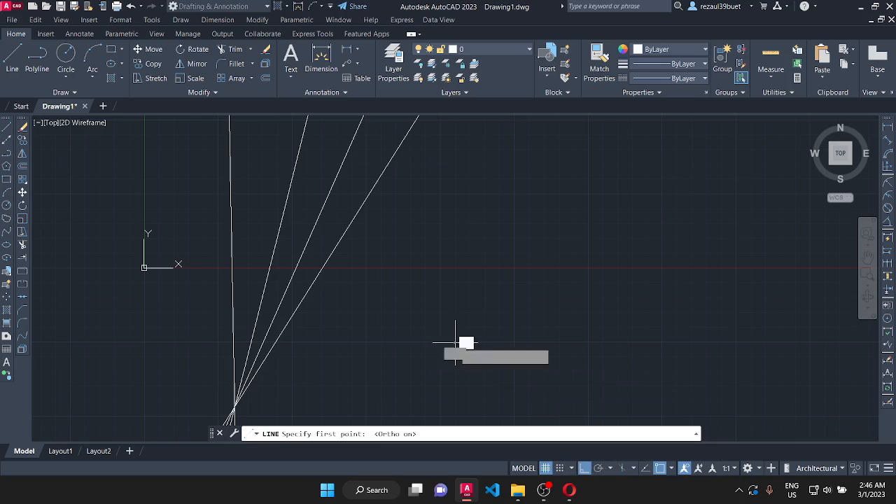
left_click(579, 343)
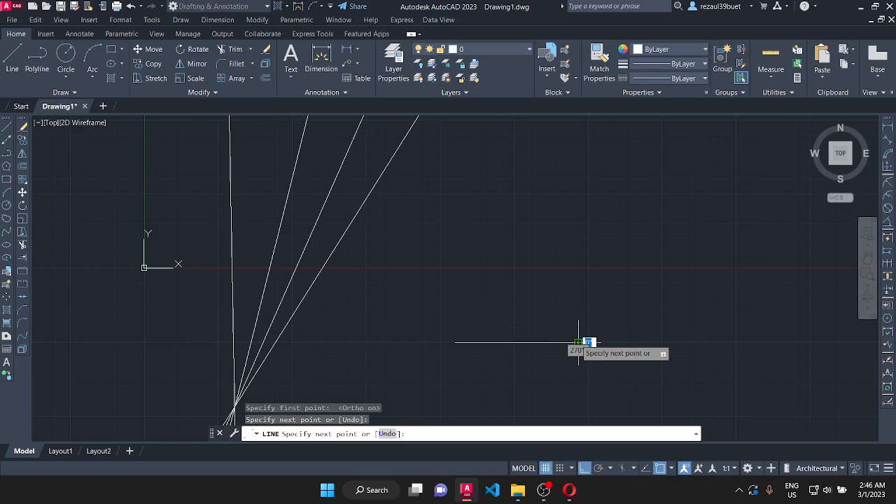
key("Return")
key("Return")
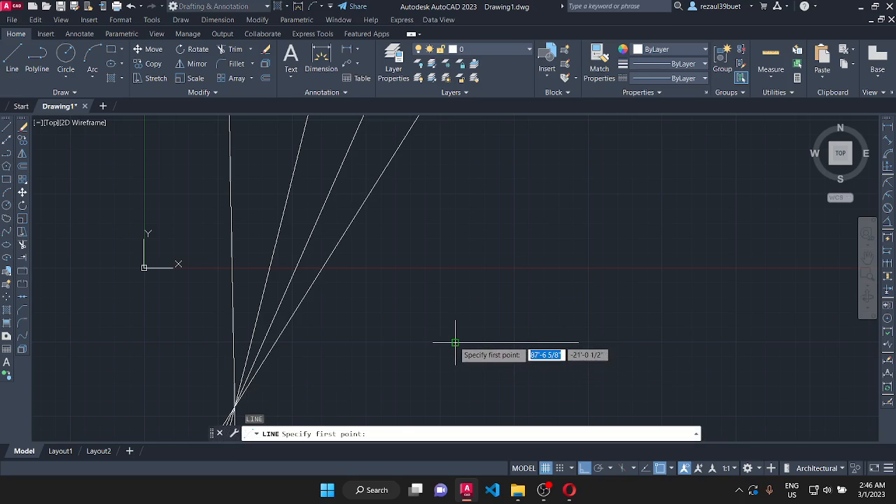
- Draw a vertical line upward from the horizontal line's starting endpoint to just above the X axis, forming a right-angle corner
left_click(455, 342)
left_click(447, 243)
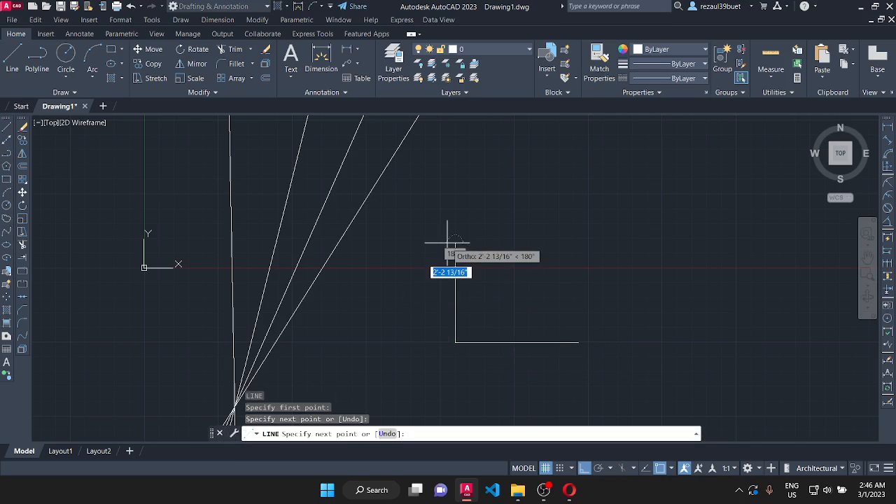
key("Return")
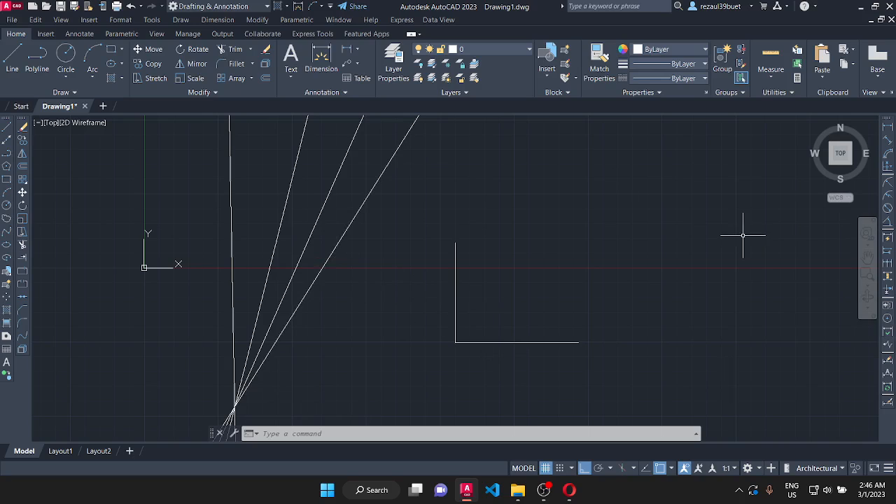
left_click(180, 20)
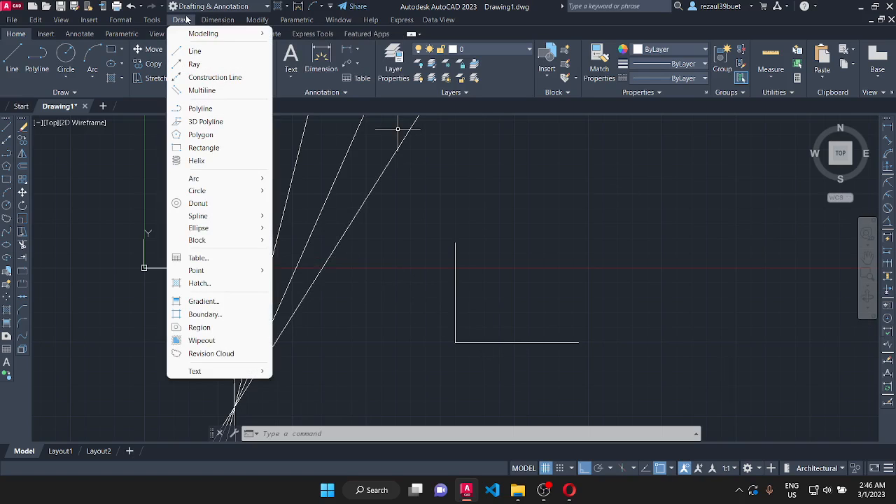
left_click(210, 79)
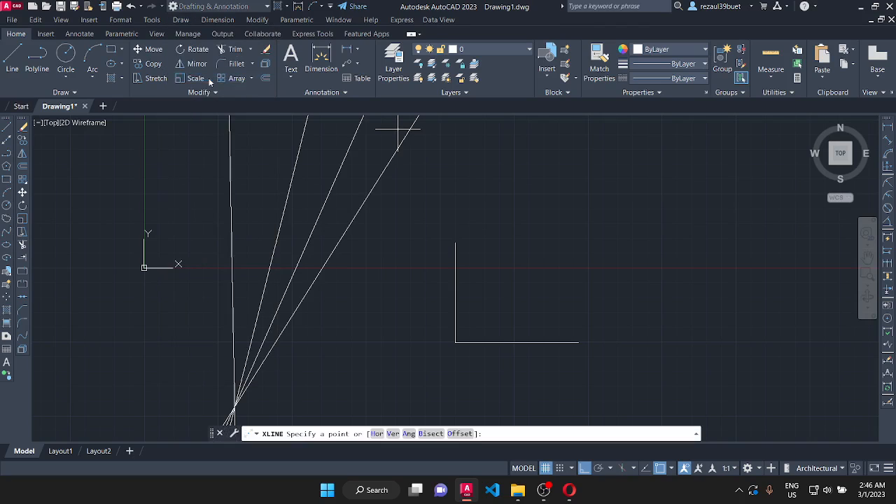
left_click(424, 434)
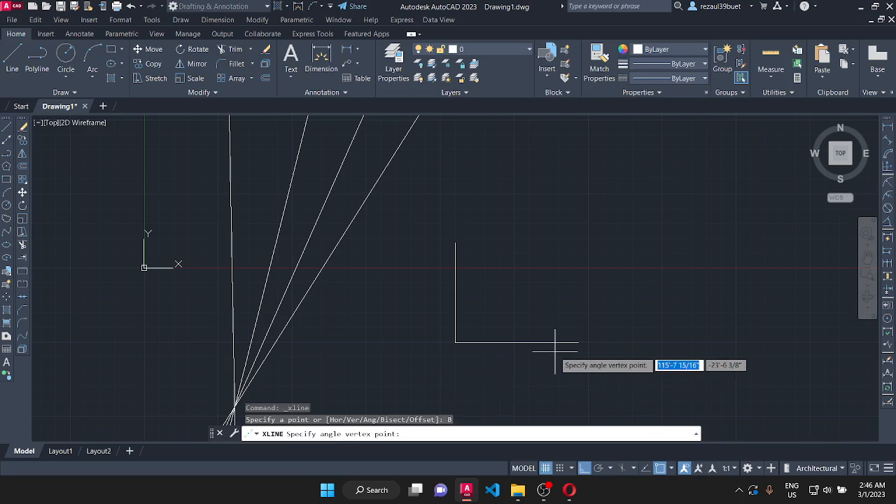
left_click(455, 343)
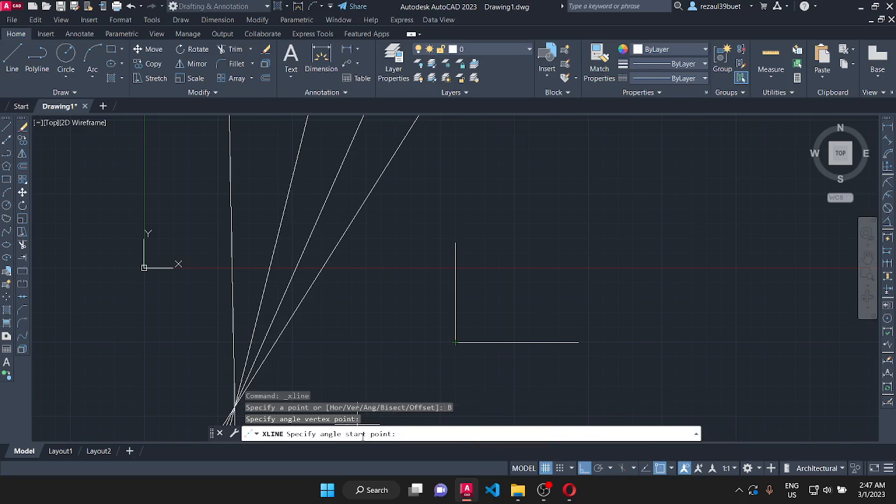
left_click(578, 343)
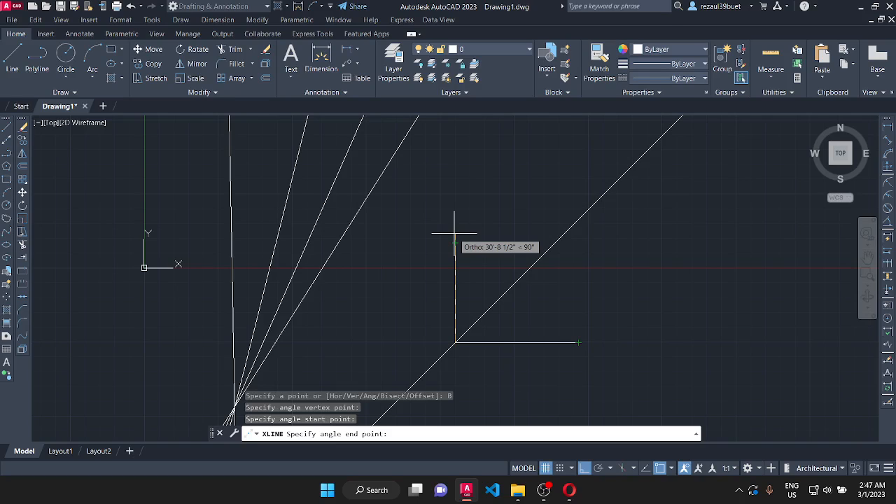
key("Escape")
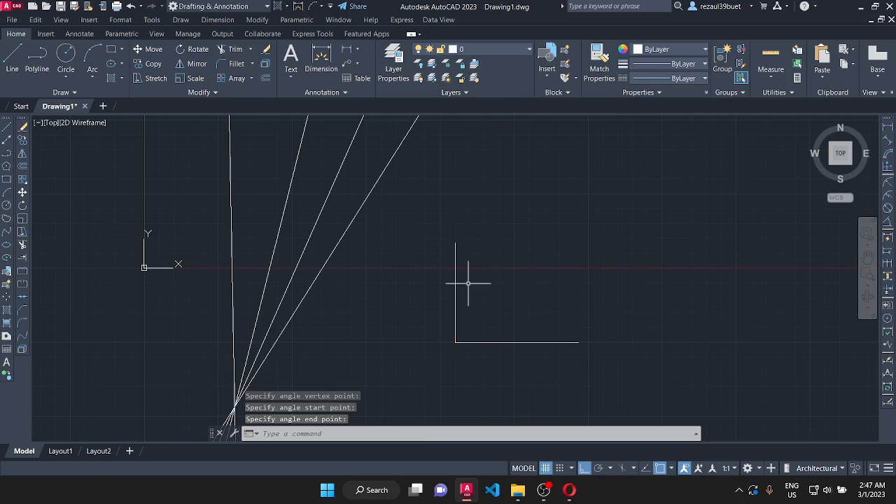
- Draw a Bisect construction line through the right-angle corner, using the free ends of the horizontal and vertical lines as the angle's start and end points
left_click(181, 19)
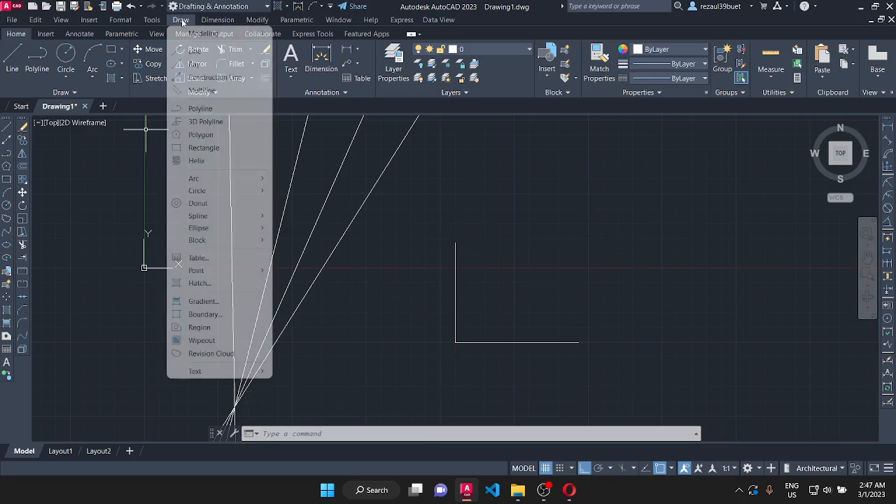
left_click(209, 79)
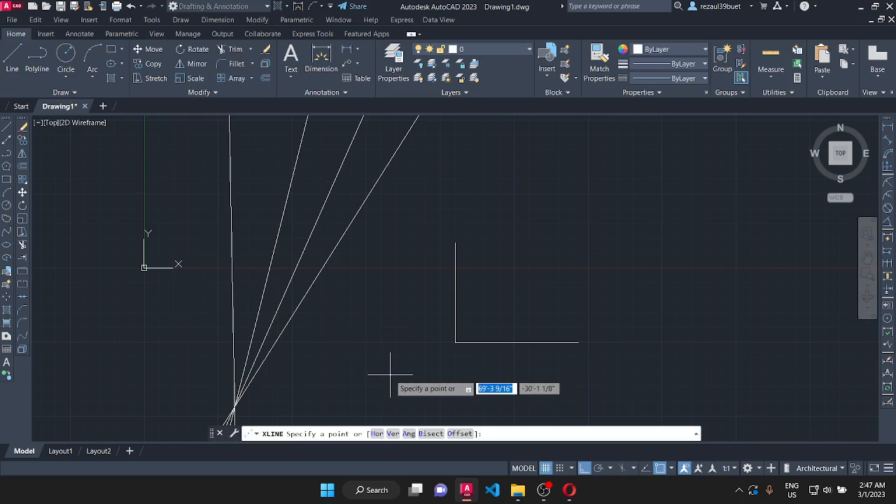
left_click(431, 434)
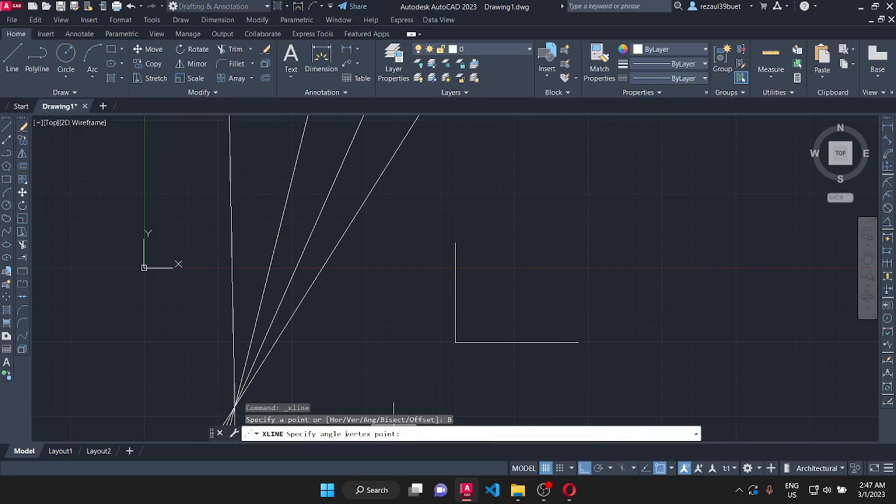
left_click(455, 343)
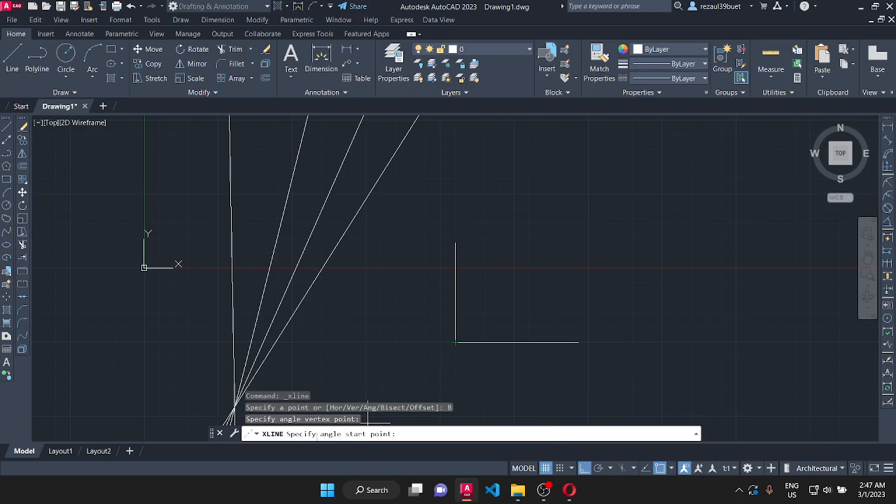
left_click(578, 343)
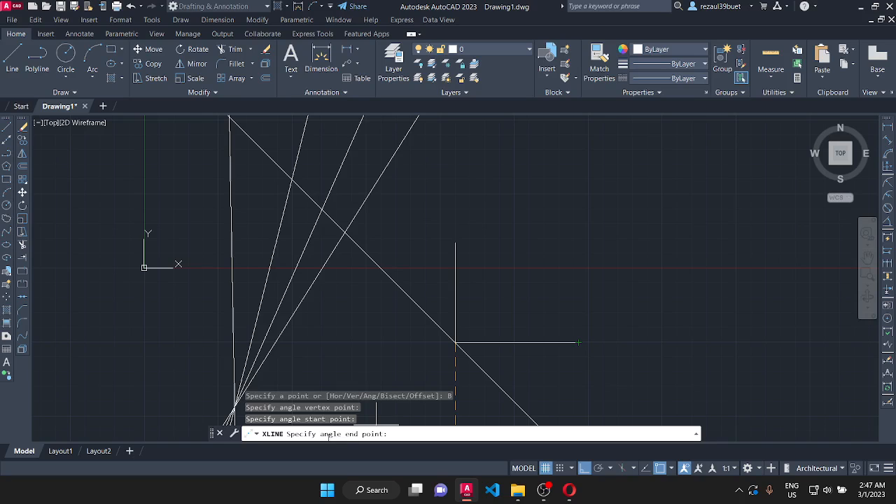
left_click(455, 242)
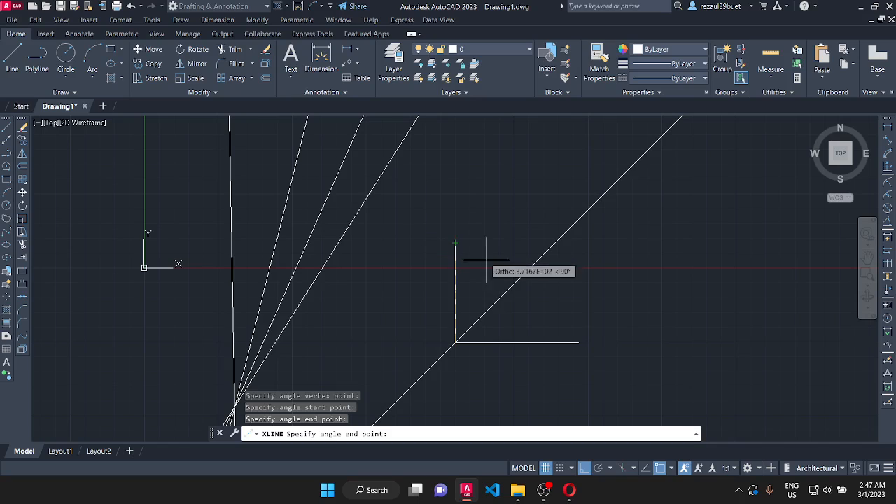
left_click(455, 243)
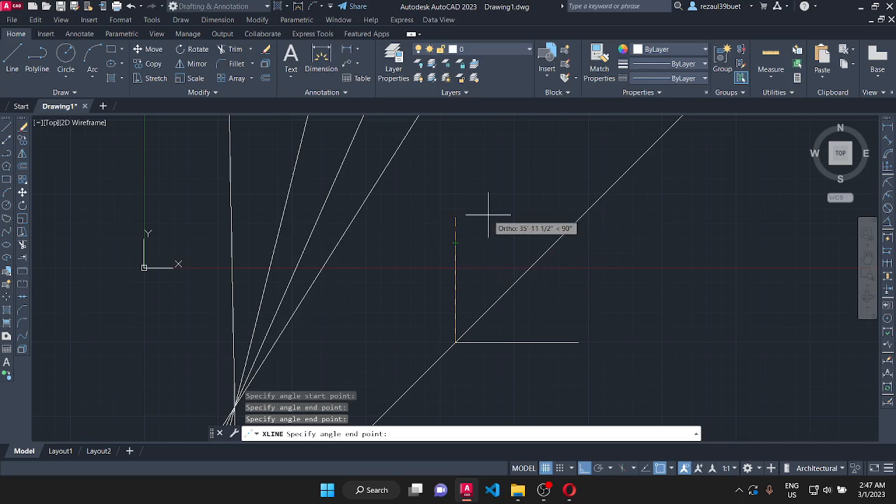
key("Return")
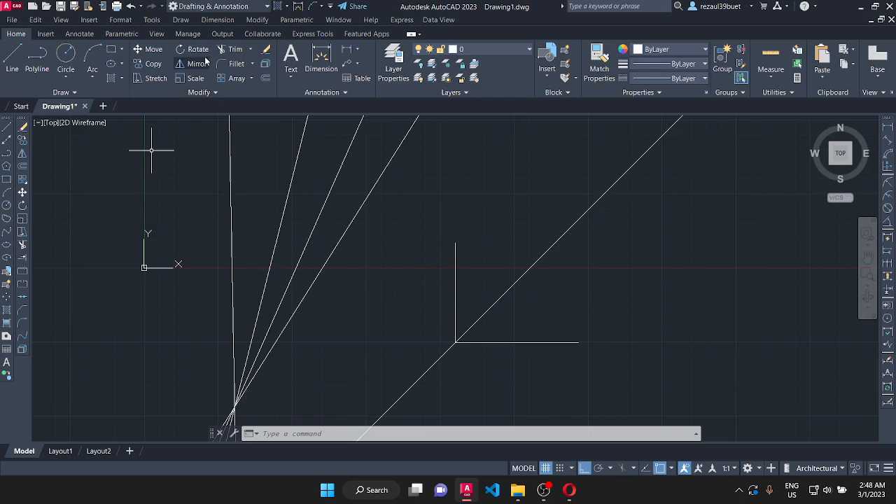
- Create a construction line with the Offset option, 5 inches from the bisecting line on its lower-right side
left_click(181, 19)
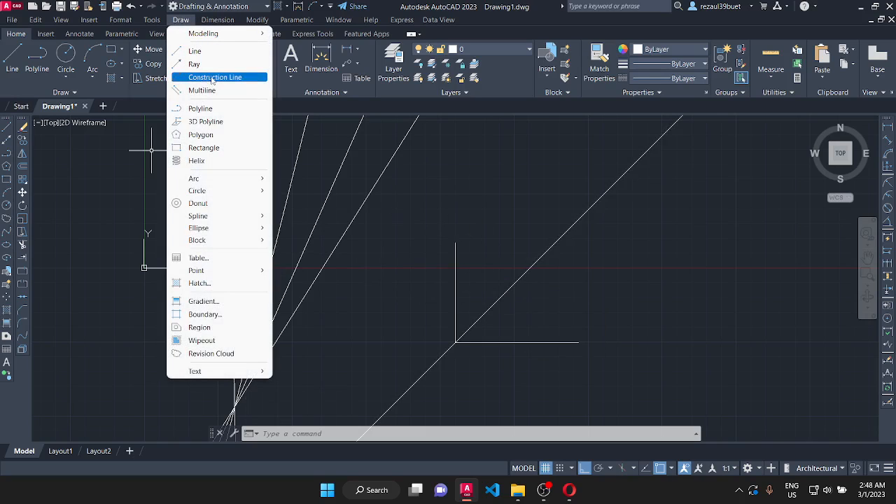
left_click(212, 79)
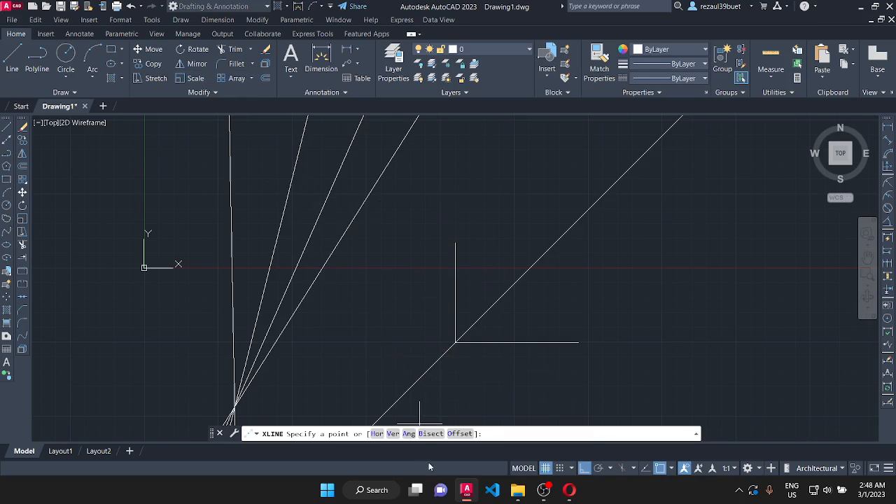
left_click(451, 433)
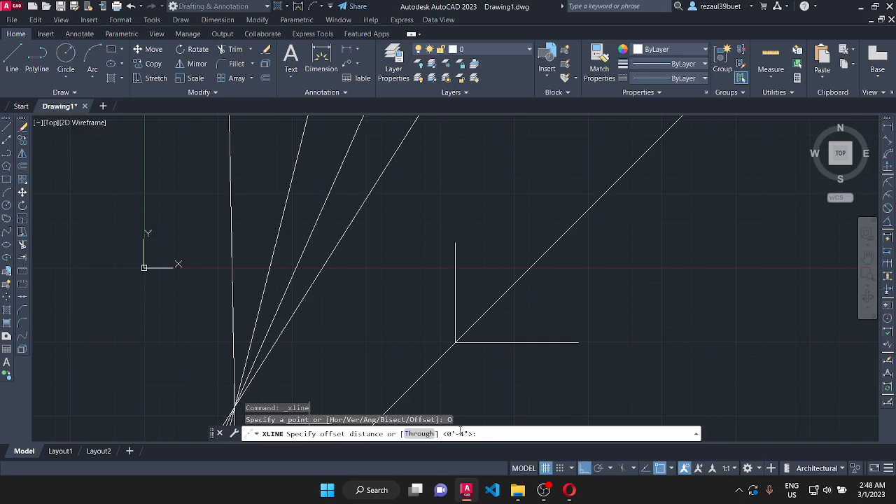
key("Return")
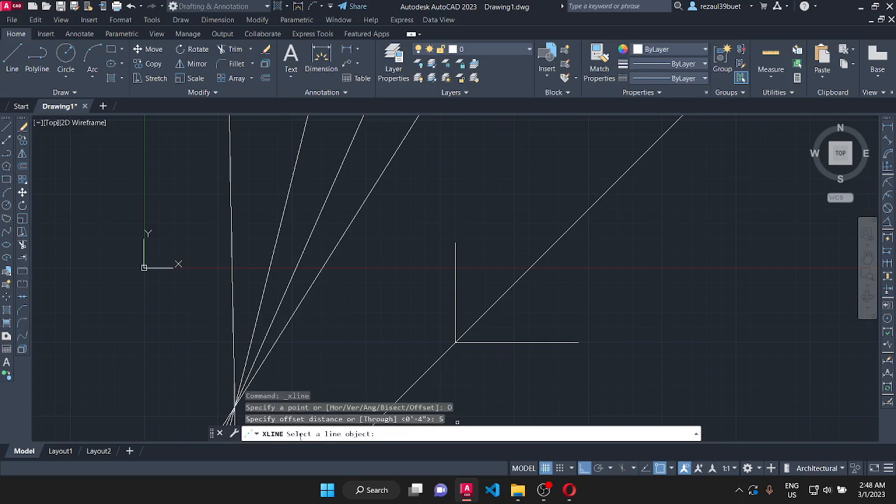
left_click(500, 298)
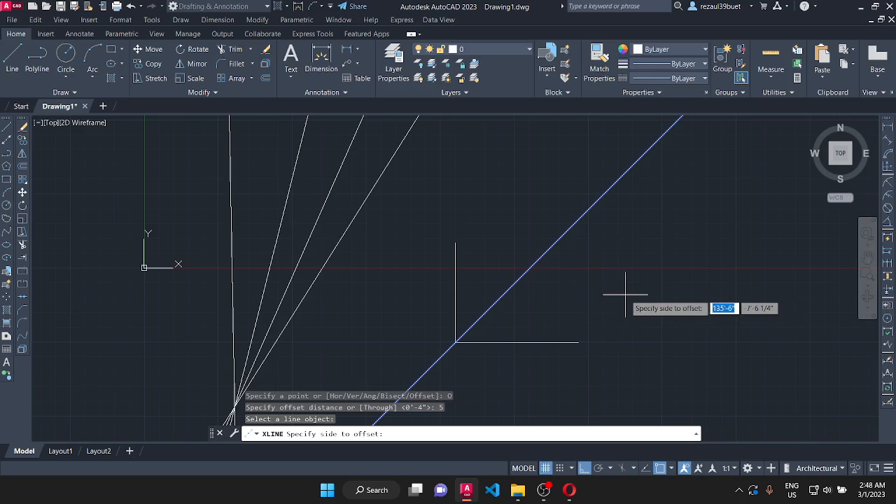
left_click(662, 241)
- Offset seven construction lines in succession at the same distance, starting from the bisecting line and progressing toward its upper-left side
scroll(527, 278, "up", 5)
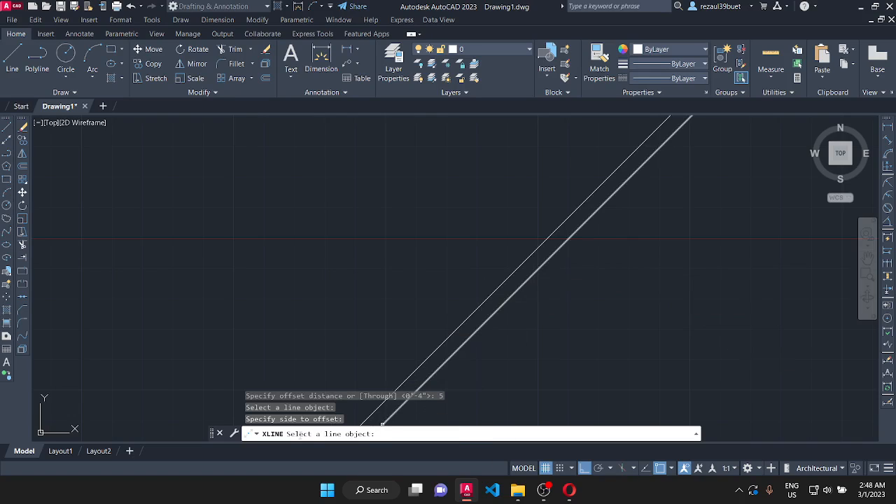
left_click(483, 301)
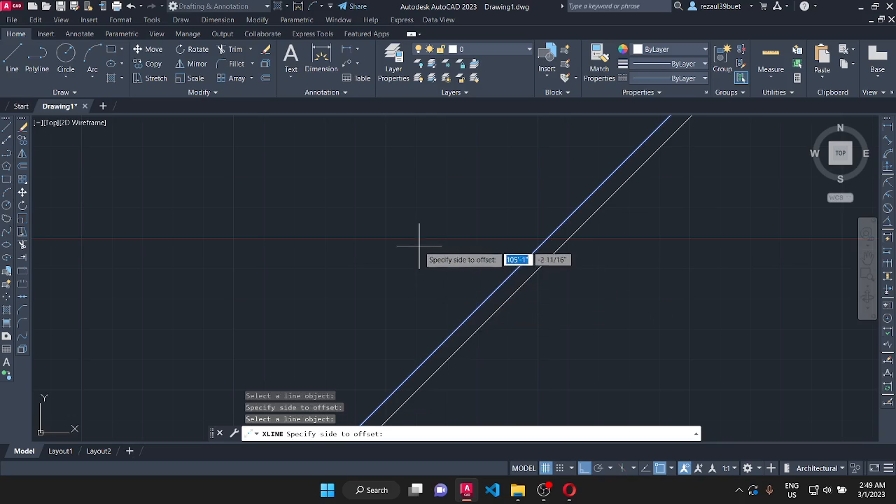
left_click(398, 265)
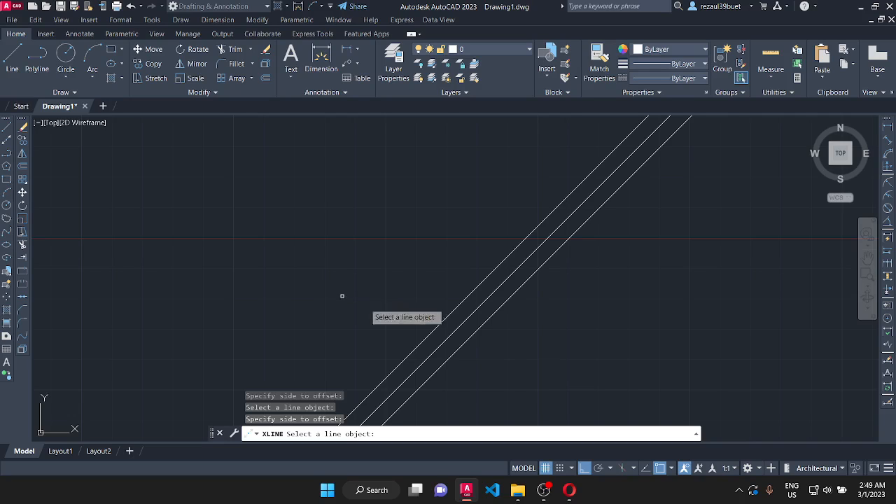
left_click(439, 324)
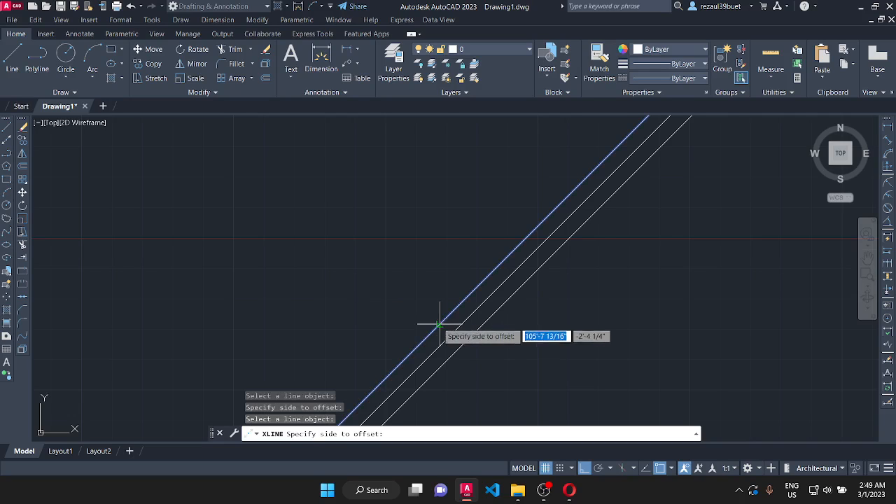
left_click(396, 288)
left_click(430, 313)
left_click(376, 266)
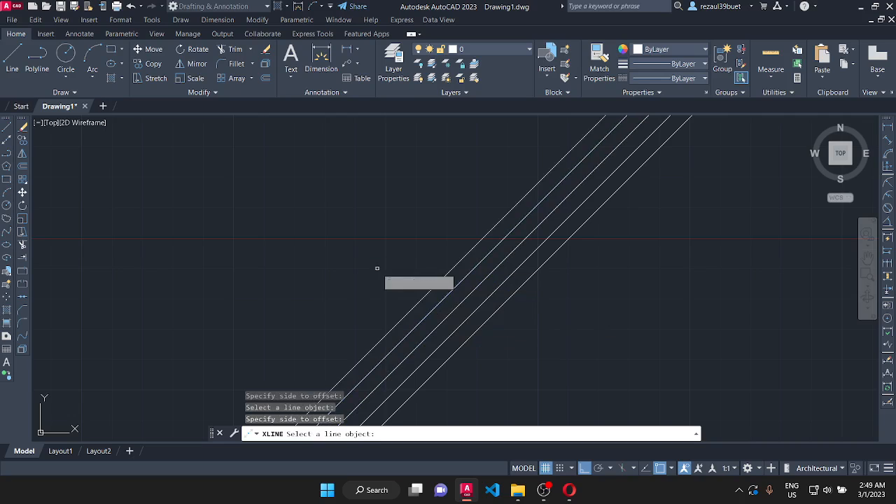
left_click(422, 298)
left_click(405, 283)
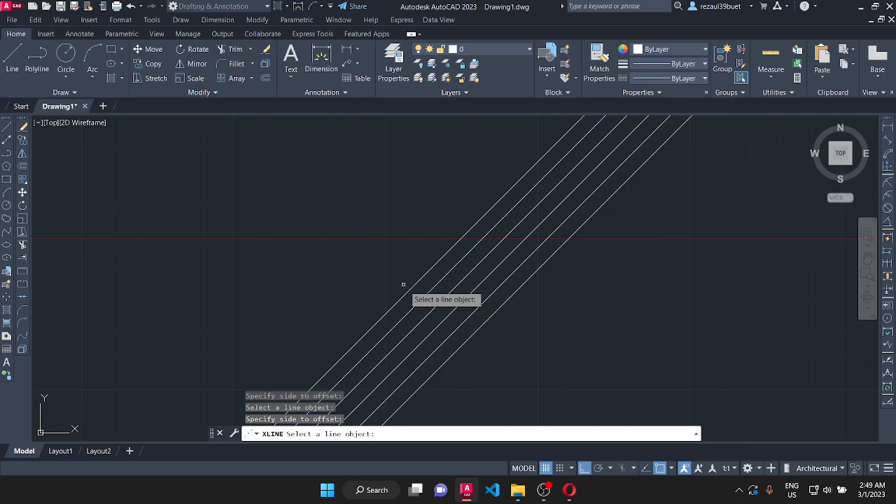
left_click(408, 293)
left_click(360, 248)
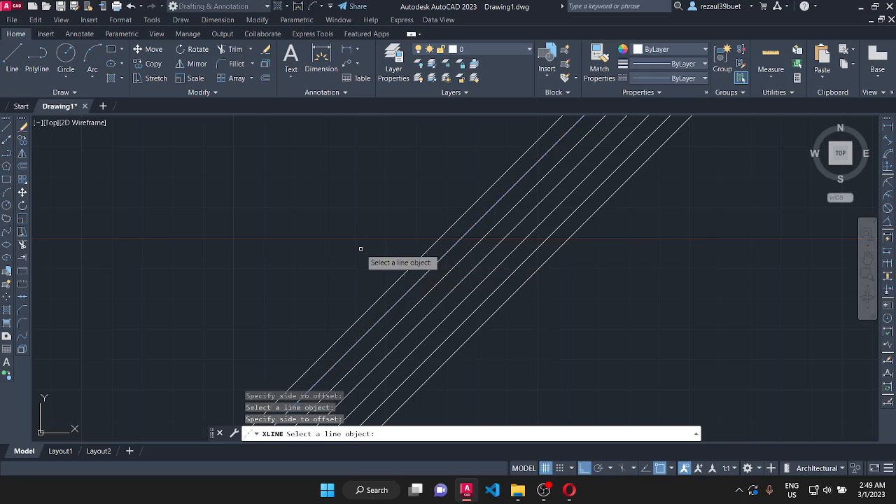
left_click(402, 277)
left_click(360, 247)
left_click(398, 266)
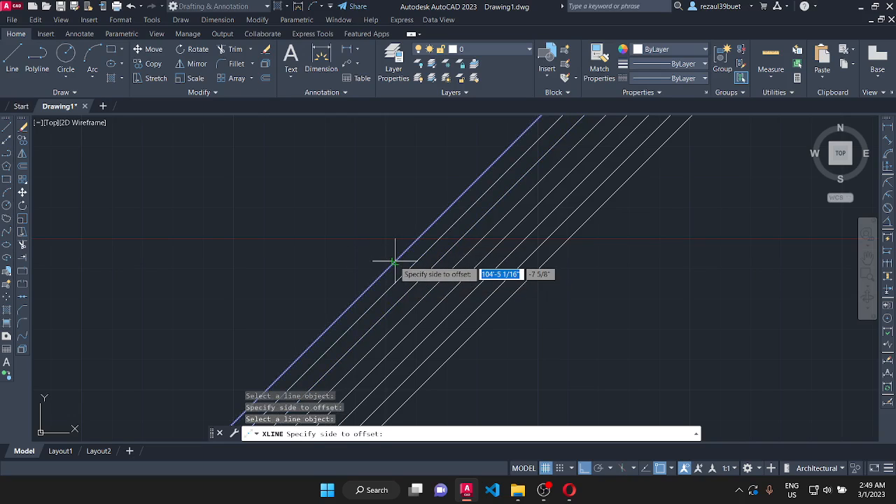
left_click(370, 236)
- Offset three more construction lines at the same distance outward from the outermost line on the lower-right side, and finish the command
left_click(489, 319)
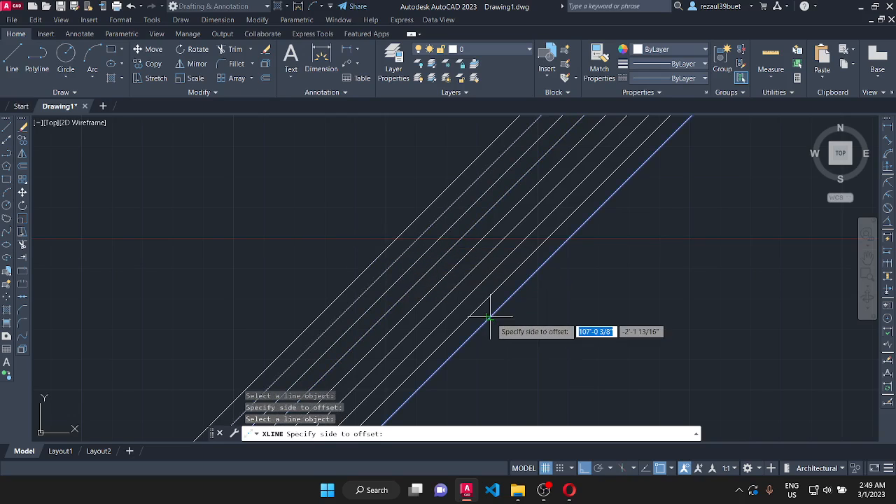
left_click(513, 339)
left_click(509, 321)
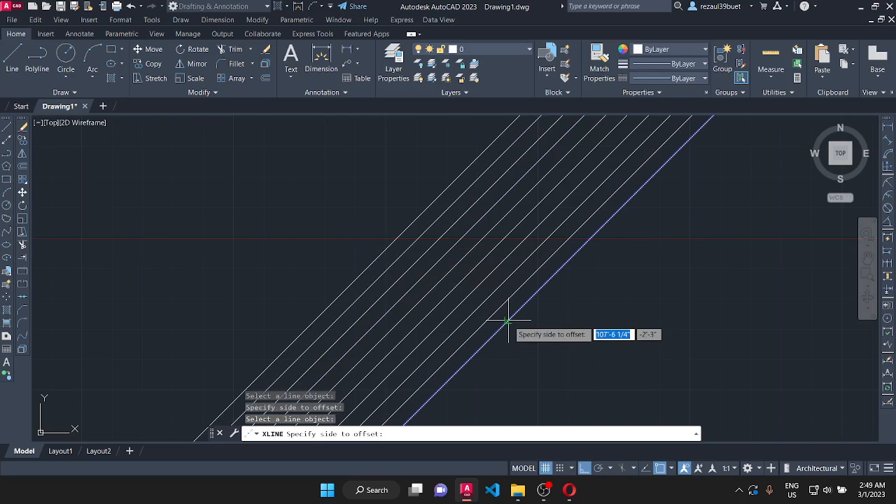
left_click(541, 343)
left_click(534, 316)
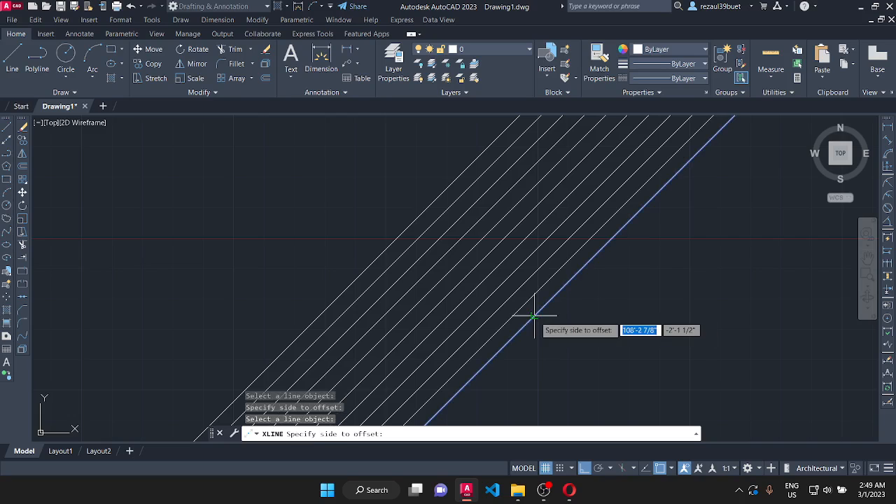
left_click(564, 343)
left_click(554, 324)
left_click(552, 321)
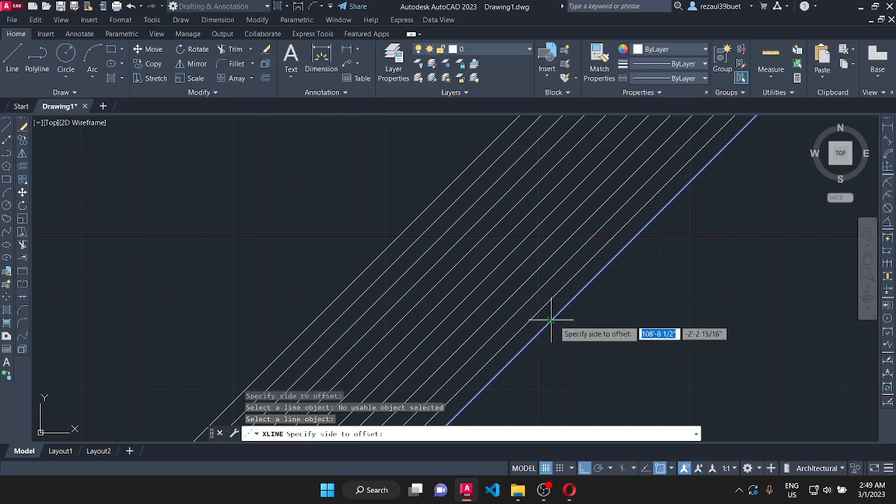
left_click(602, 348)
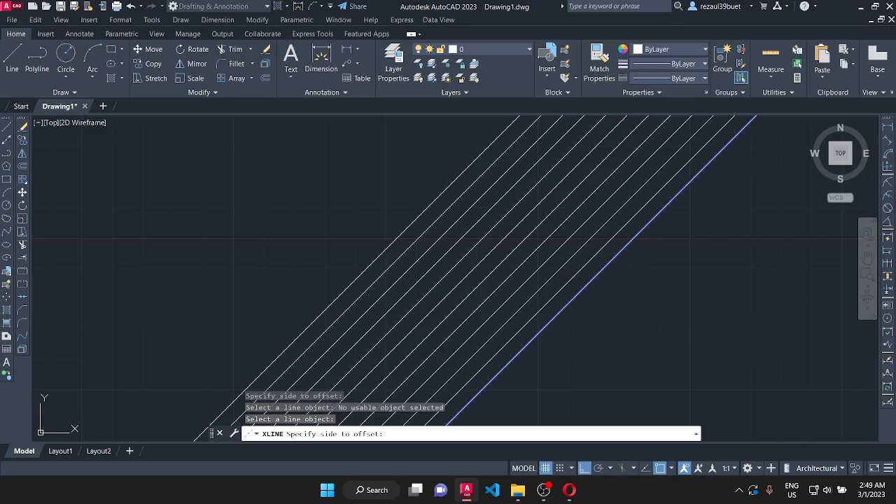
key("Return")
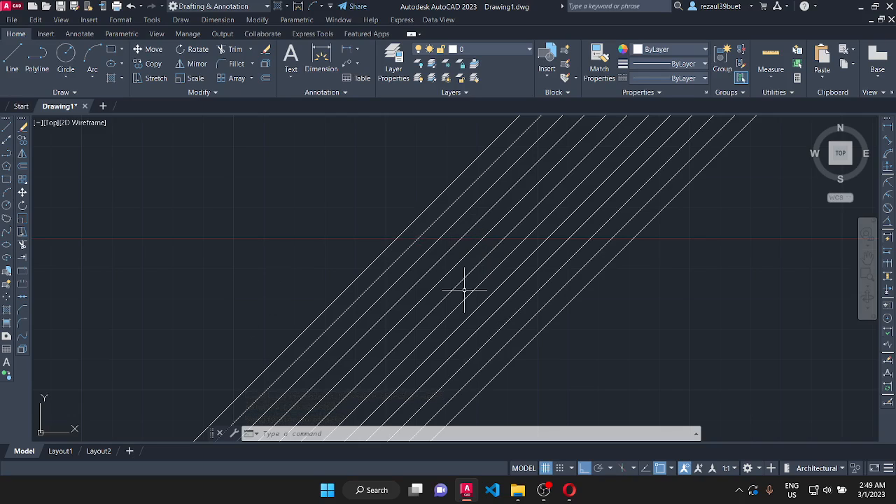
- Erase all the parallel diagonal construction lines, the remaining fan of lines meeting at one point, and the two right-angle lines
left_click(600, 379)
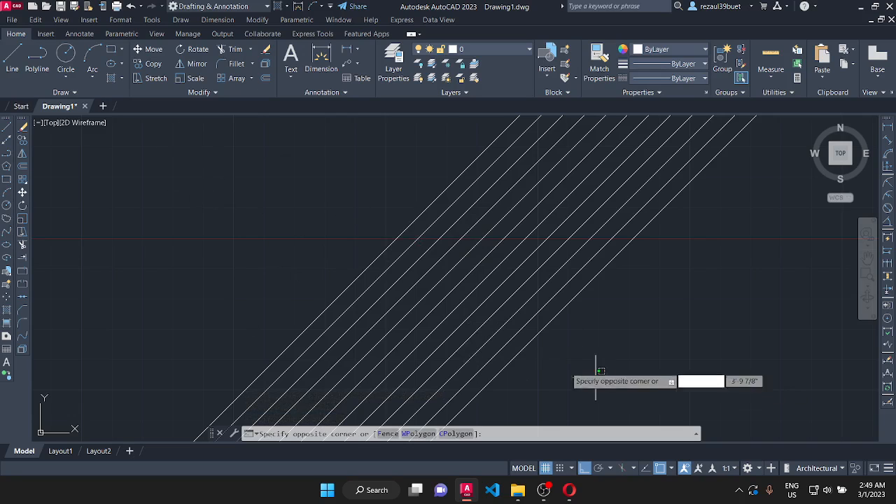
left_click(285, 221)
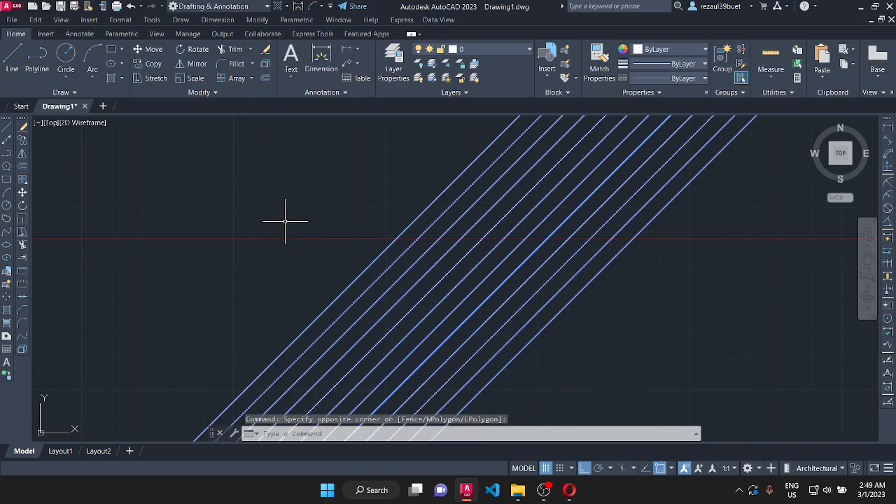
left_click(266, 50)
scroll(354, 324, "down", 3)
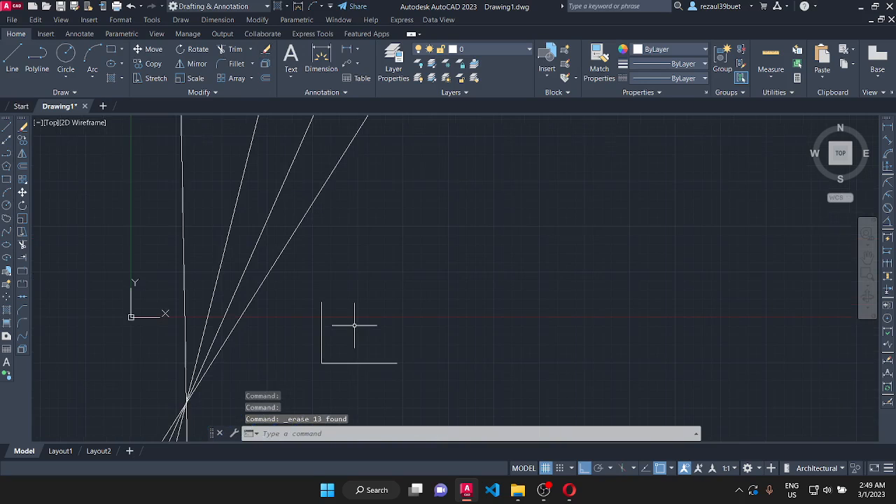
left_click(520, 395)
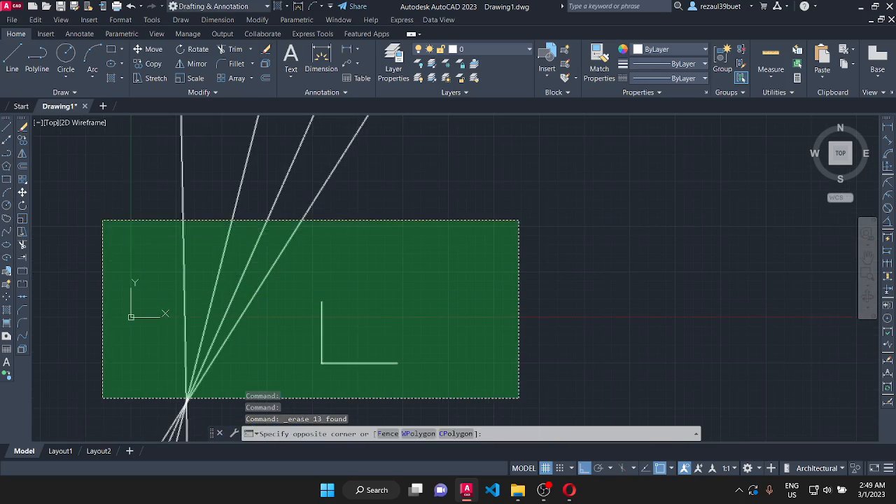
left_click(104, 219)
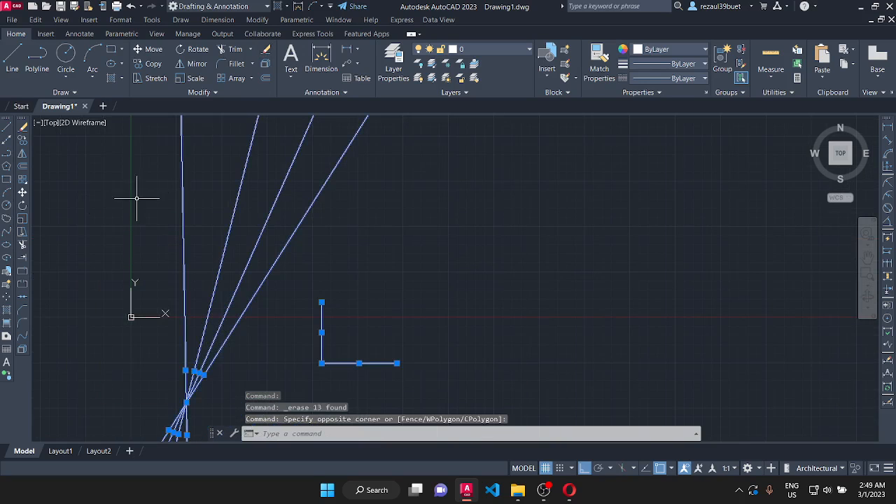
left_click(268, 51)
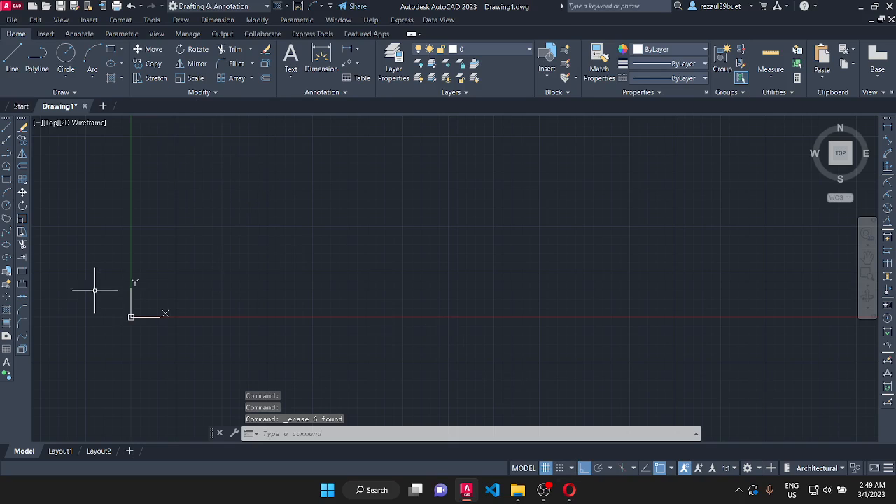
- Draw a vertical and a horizontal construction line crossing at a common point above and right of the origin, and finish the command
left_click(180, 19)
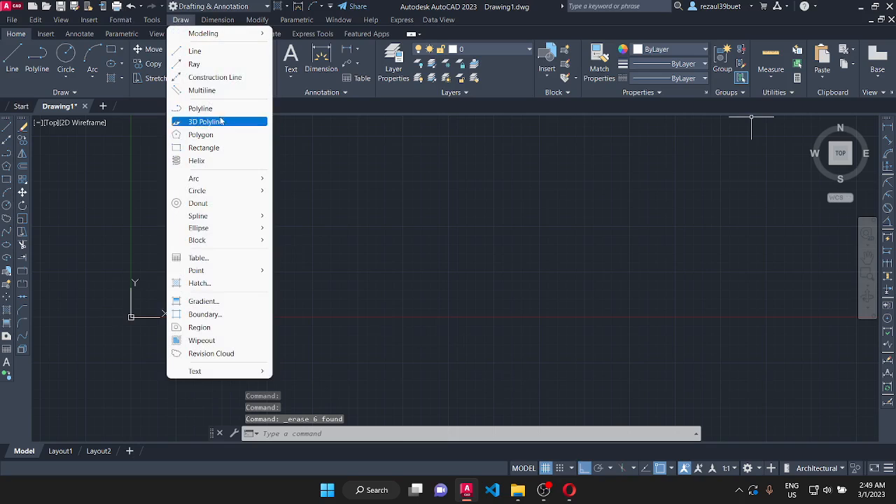
left_click(215, 77)
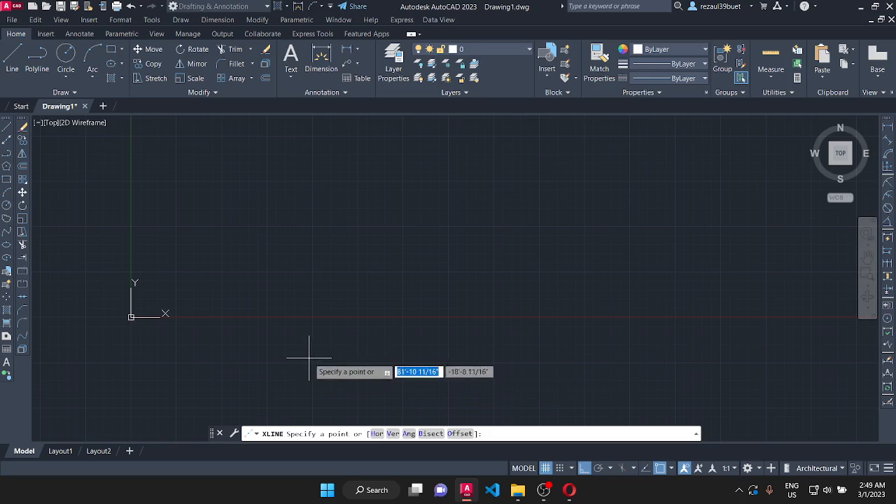
left_click(279, 280)
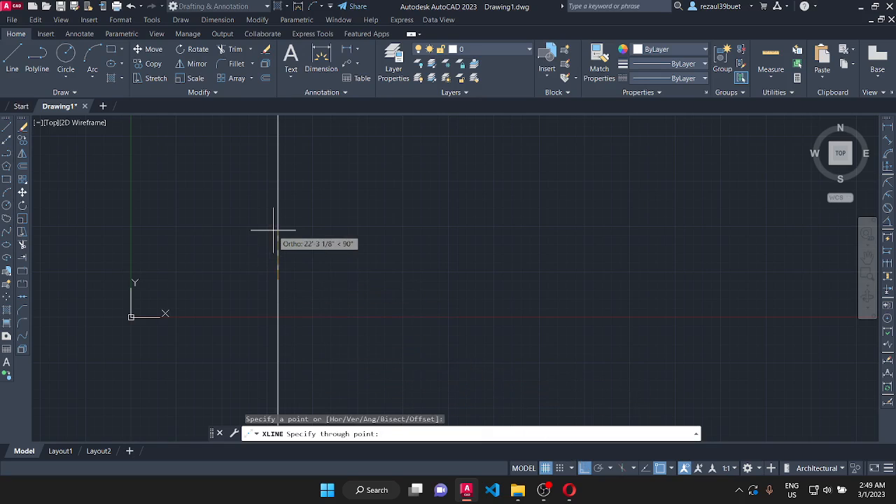
left_click(340, 302)
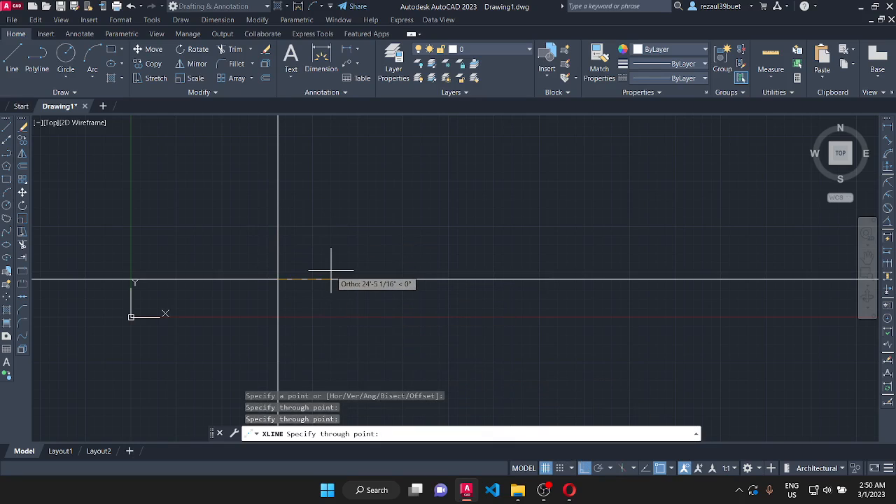
key("Escape")
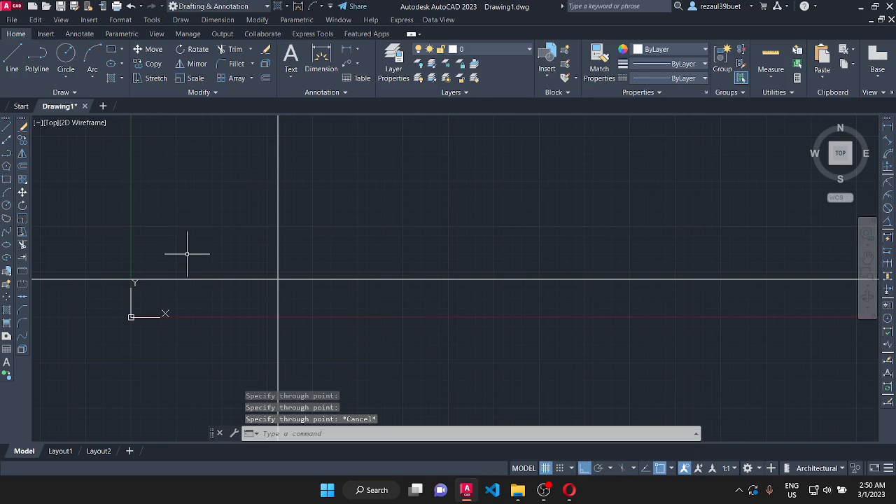
- Draw five parallel construction lines at a 40-degree angle with the Ang option, spaced freely across the vertical and horizontal construction lines
key("Return")
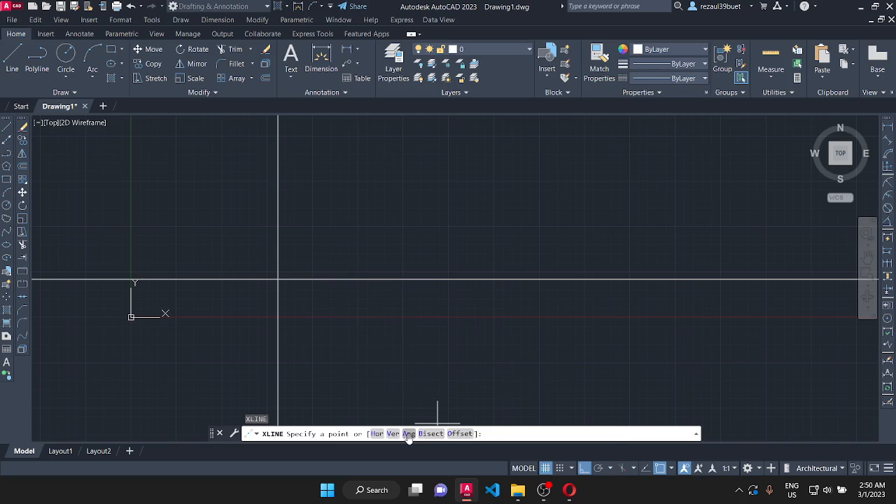
left_click(409, 434)
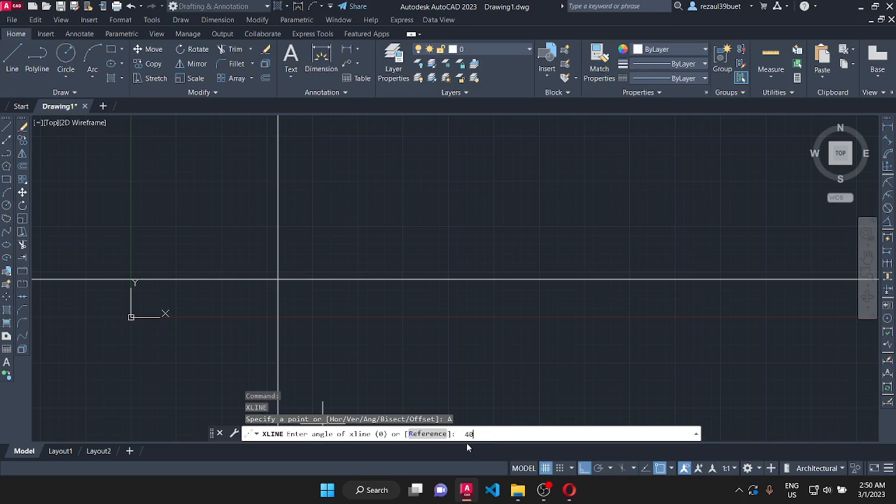
key("Return")
left_click(371, 223)
left_click(323, 196)
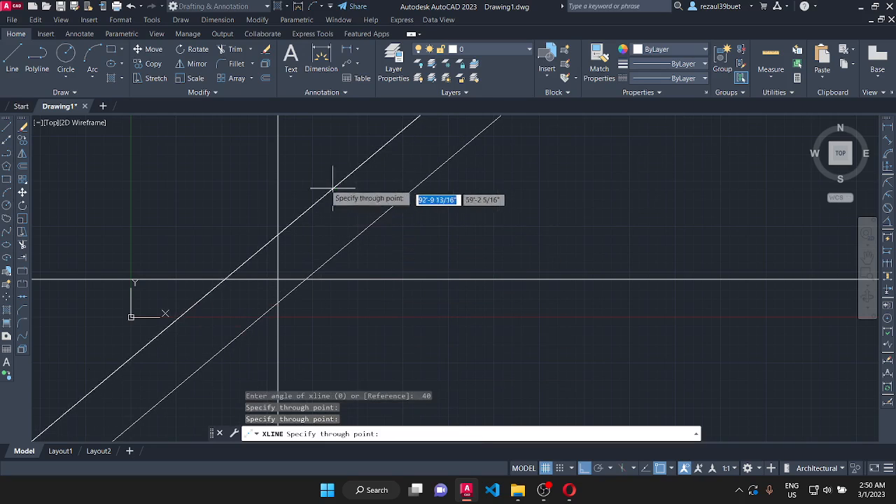
left_click(261, 171)
left_click(286, 184)
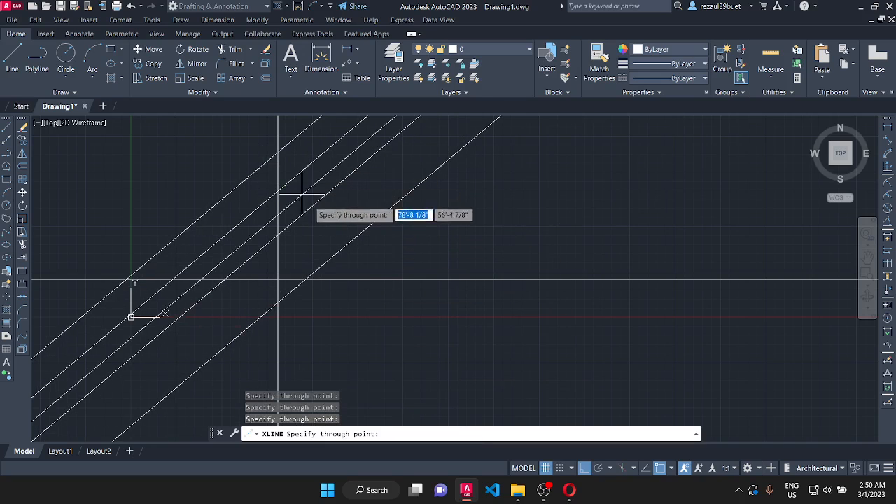
left_click(382, 260)
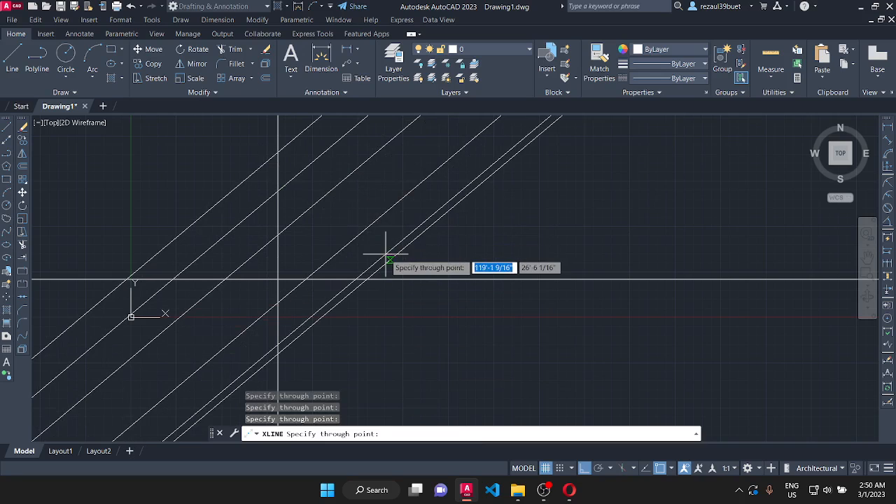